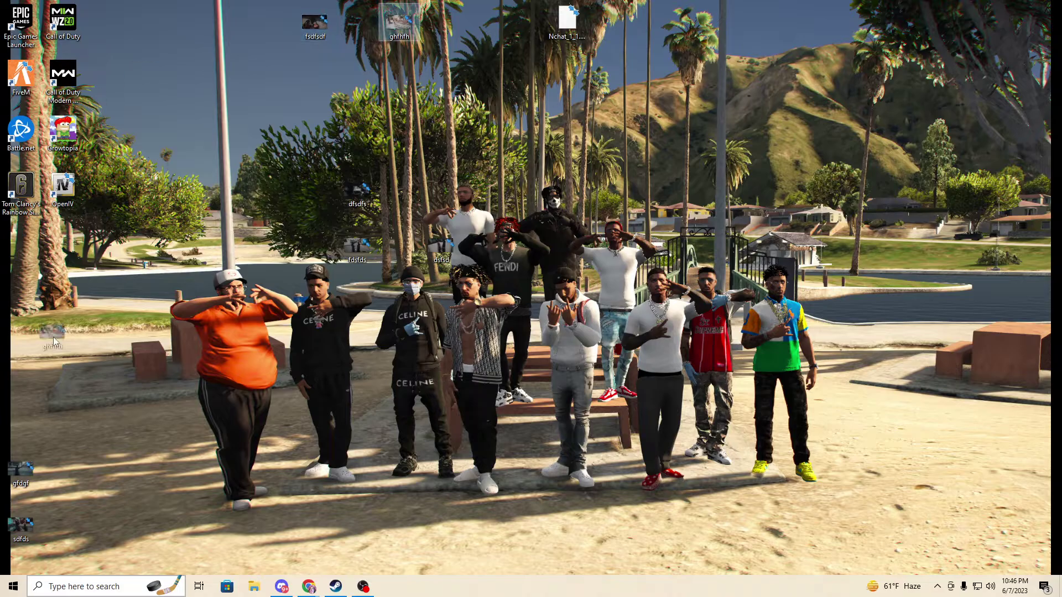
Line up the dfsdfs, fdsfds and other screenshot icons plus the Nchat file along the desktop top
{"action": "left_click_drag", "start_coordinate": [203, 343], "coordinate": [22, 417]}
{"action": "left_click", "coordinate": [360, 250]}
{"action": "left_click_drag", "start_coordinate": [425, 22], "coordinate": [367, 33]}
{"action": "left_click_drag", "start_coordinate": [440, 246], "coordinate": [275, 81]}
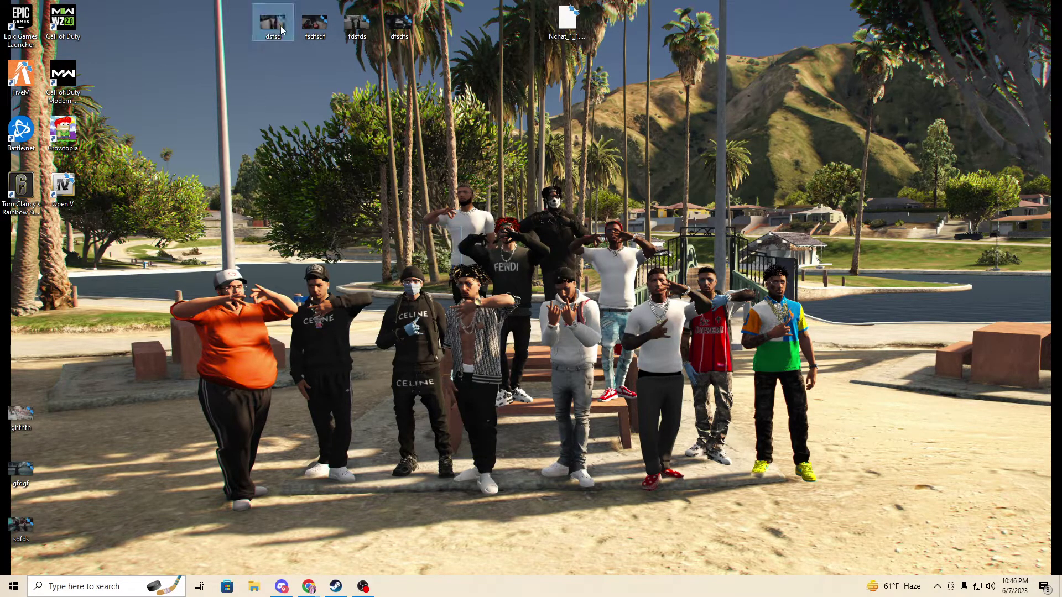
{"action": "left_click_drag", "start_coordinate": [555, 27], "coordinate": [449, 28]}
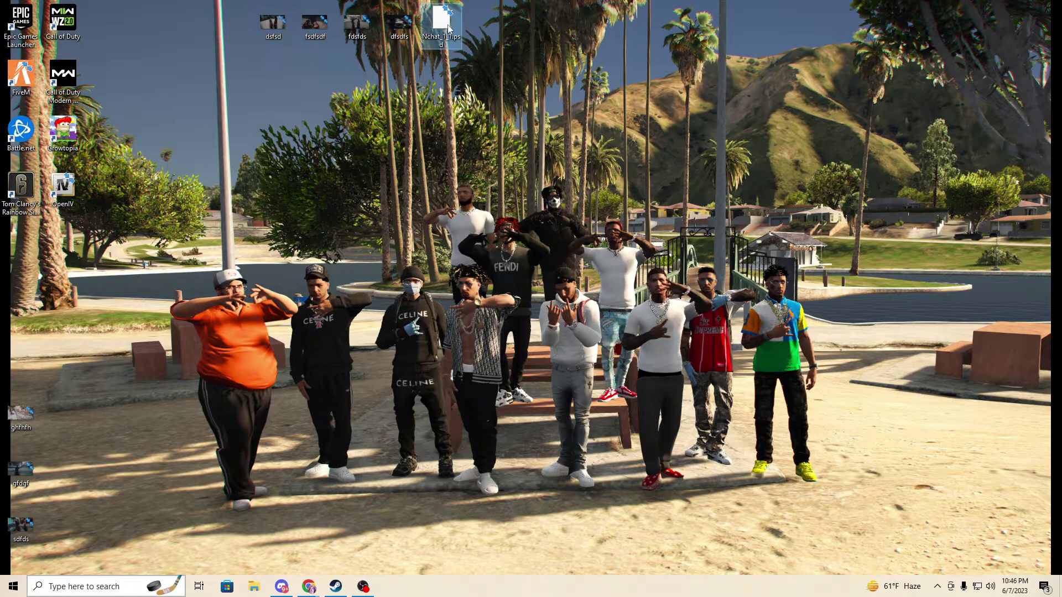
Bring up Photopea, drop the Nchat file onto it and maximize the window
{"action": "left_click", "coordinate": [308, 586]}
{"action": "left_click", "coordinate": [346, 553]}
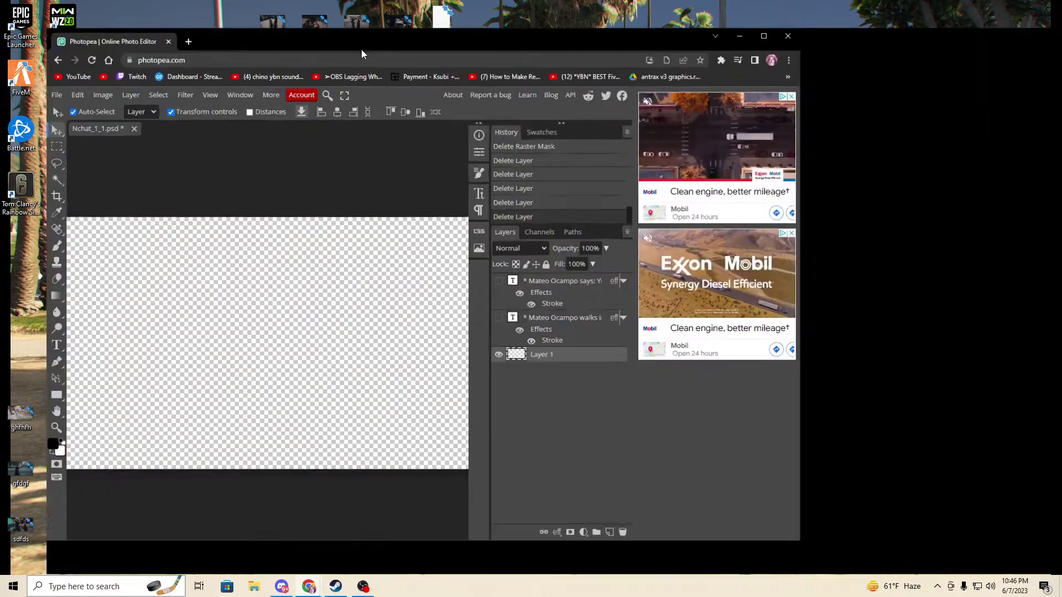
{"action": "double_click", "coordinate": [362, 51]}
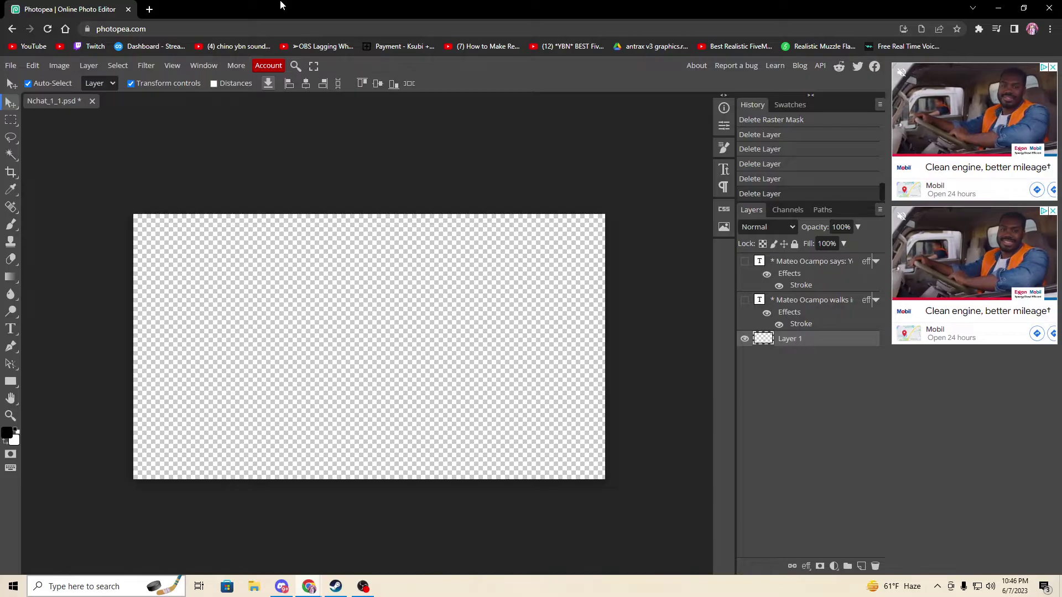
{"action": "left_click_drag", "start_coordinate": [294, 9], "coordinate": [387, 77]}
{"action": "left_click_drag", "start_coordinate": [441, 28], "coordinate": [372, 301]}
{"action": "left_click_drag", "start_coordinate": [453, 70], "coordinate": [413, 1]}
Toggle the walks and 'says: Yo!' text layers' visibility, then preview the dsfsd screenshot
{"action": "left_click", "coordinate": [744, 301]}
{"action": "left_click", "coordinate": [744, 261]}
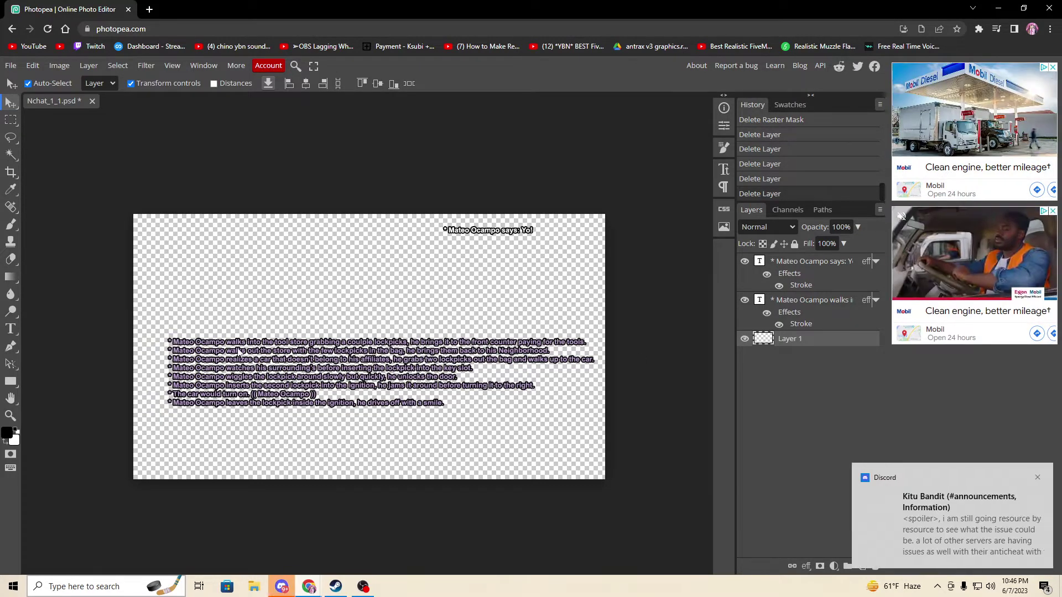
{"action": "left_click", "coordinate": [745, 299]}
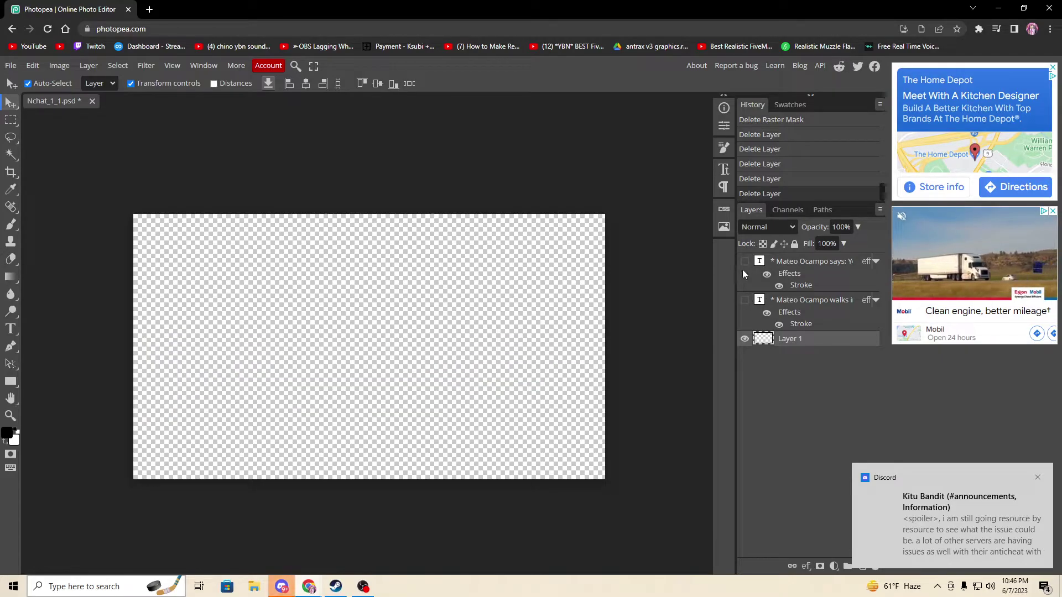
{"action": "left_click_drag", "start_coordinate": [263, 9], "coordinate": [336, 55]}
{"action": "double_click", "coordinate": [269, 22]}
Preview fdsfds.png and add it to the canvas as a new layer
{"action": "left_click", "coordinate": [830, 50]}
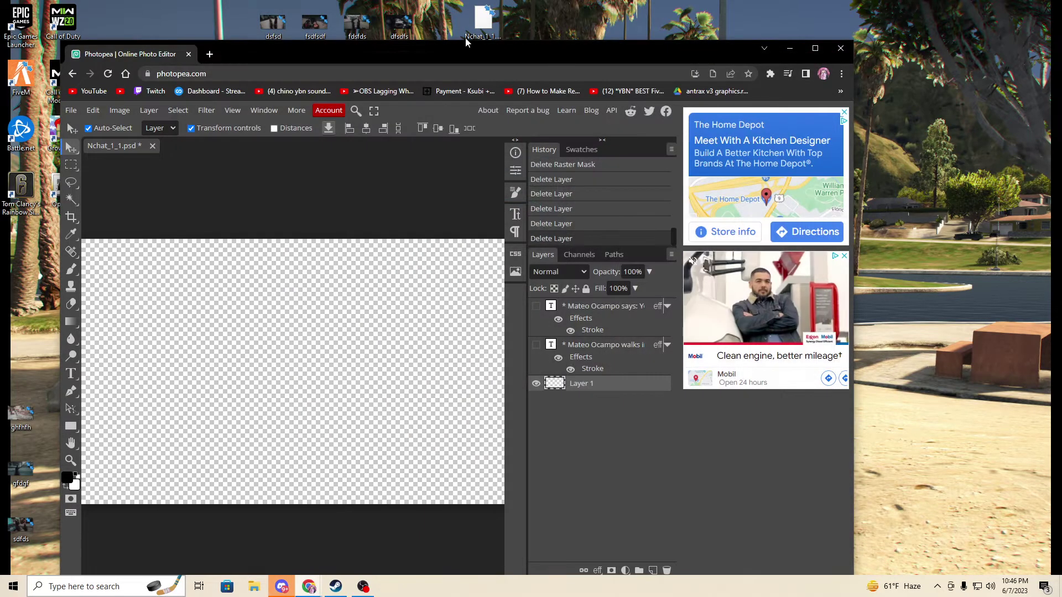
{"action": "double_click", "coordinate": [357, 22]}
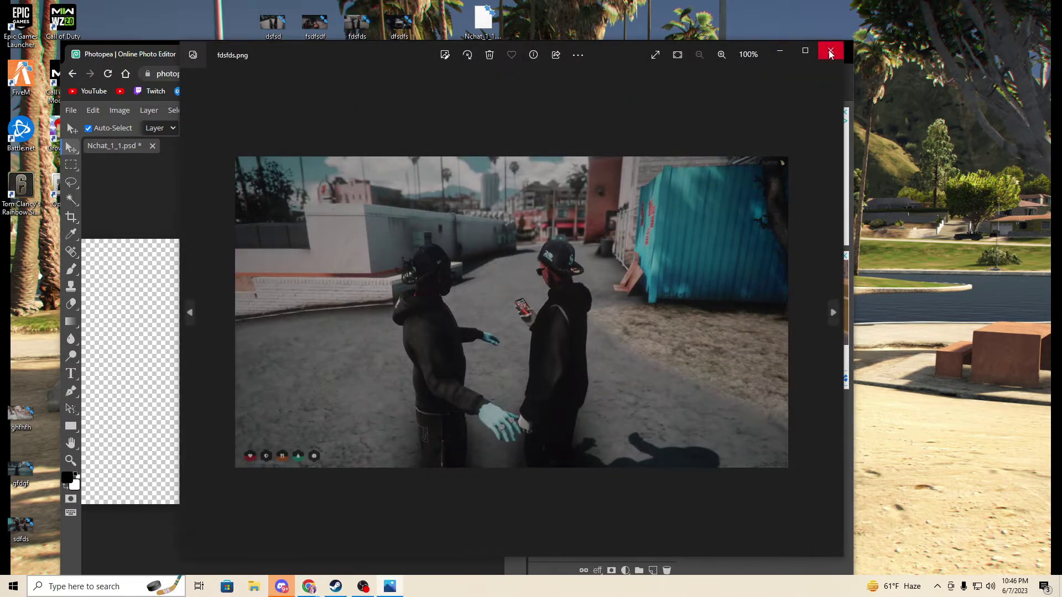
{"action": "left_click", "coordinate": [831, 51]}
{"action": "left_click_drag", "start_coordinate": [357, 22], "coordinate": [176, 359]}
{"action": "double_click", "coordinate": [464, 47]}
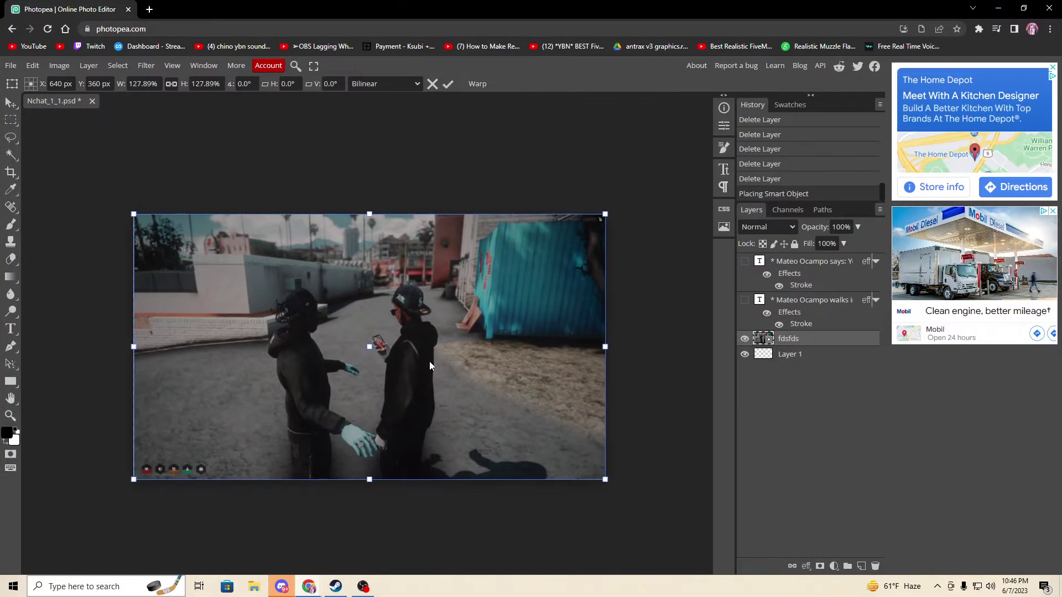
Shift the fdsfds shot left and down on the canvas
{"action": "left_click_drag", "start_coordinate": [430, 361], "coordinate": [307, 360]}
{"action": "left_click_drag", "start_coordinate": [341, 314], "coordinate": [330, 332]}
{"action": "left_click_drag", "start_coordinate": [520, 8], "coordinate": [445, 76]}
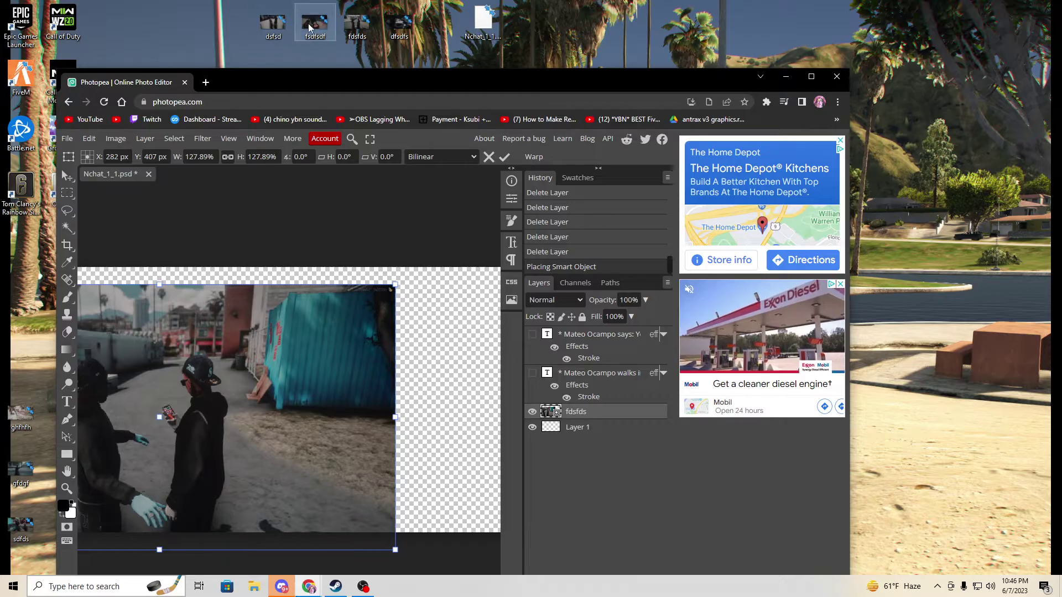
{"action": "double_click", "coordinate": [365, 25]}
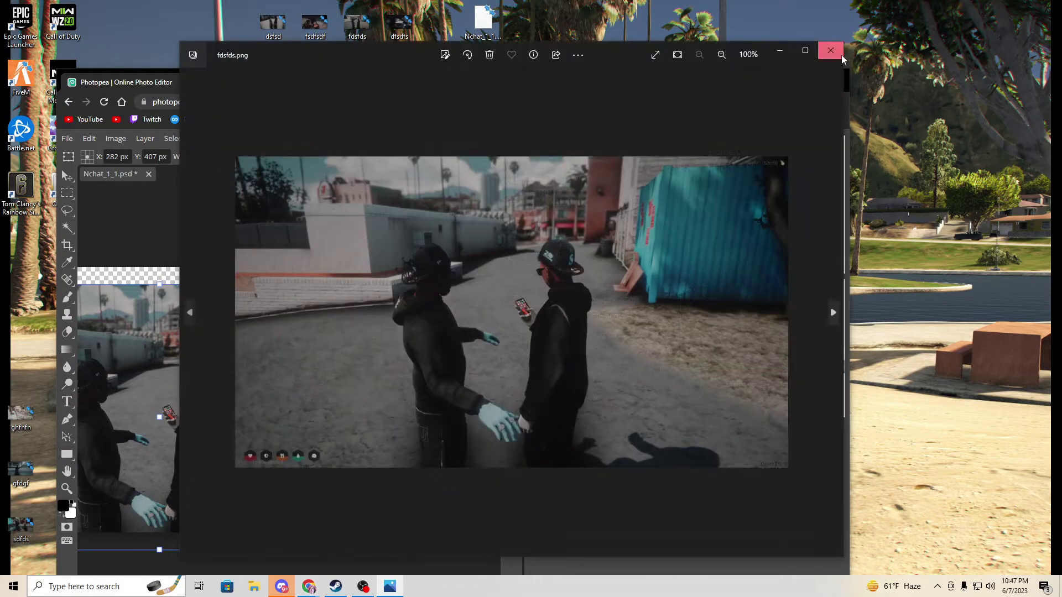
{"action": "left_click", "coordinate": [840, 57]}
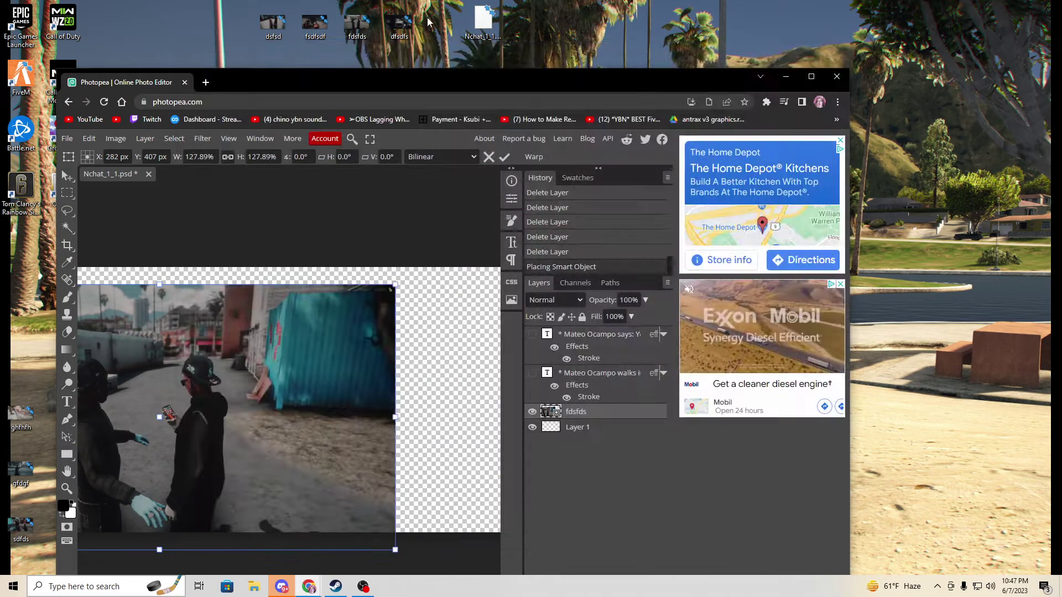
Add the dfsdfs shot, move it right, tilt it and enlarge it to about 130.84%
{"action": "left_click_drag", "start_coordinate": [399, 24], "coordinate": [367, 370]}
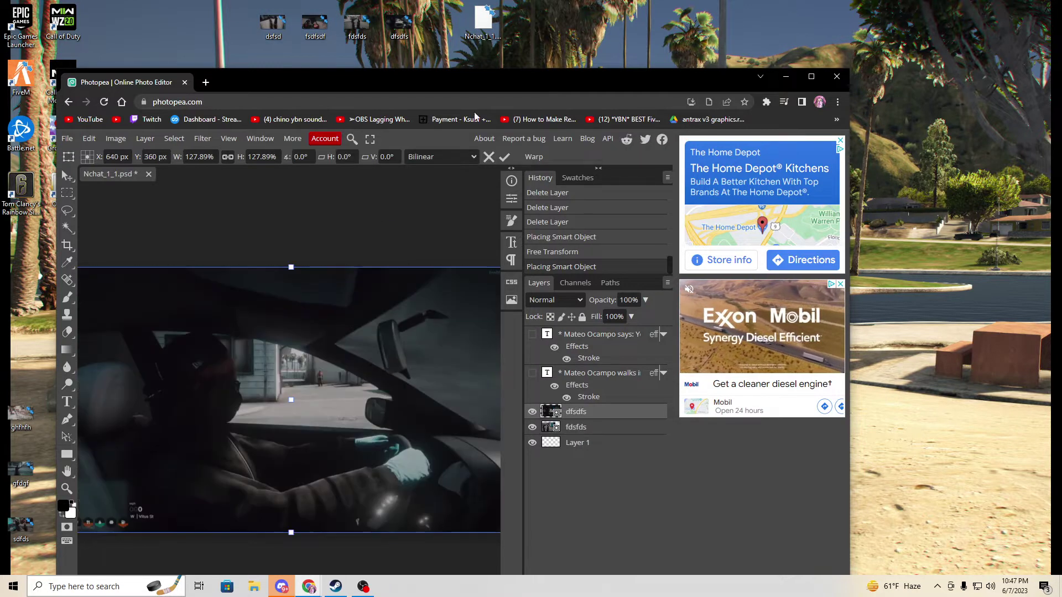
{"action": "double_click", "coordinate": [462, 81]}
{"action": "left_click_drag", "start_coordinate": [432, 380], "coordinate": [542, 392]}
{"action": "left_click_drag", "start_coordinate": [277, 223], "coordinate": [245, 298]}
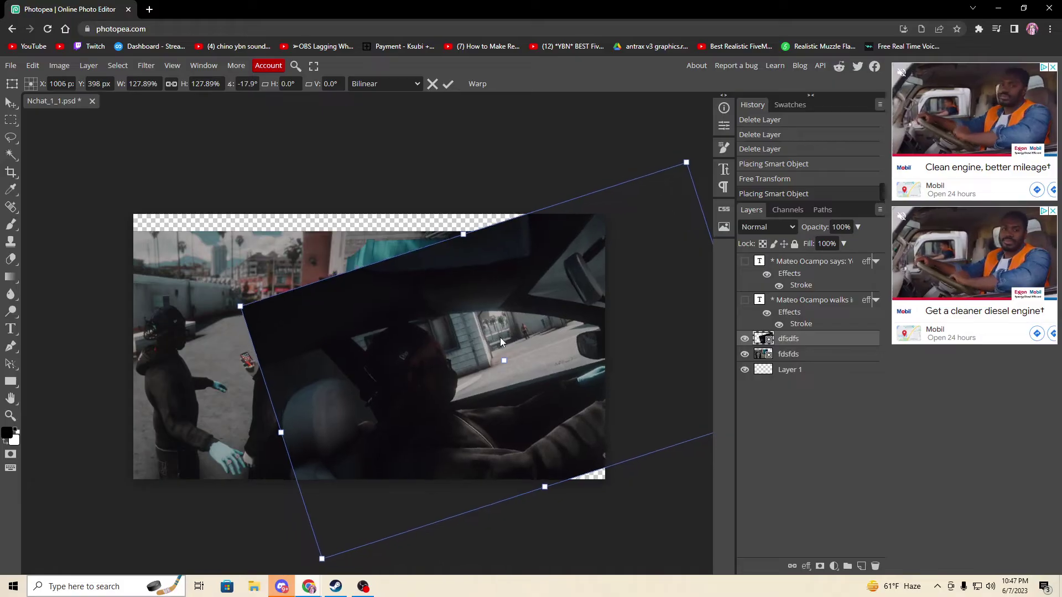
{"action": "left_click_drag", "start_coordinate": [500, 338], "coordinate": [473, 353]}
{"action": "left_click_drag", "start_coordinate": [216, 323], "coordinate": [201, 323]}
{"action": "left_click_drag", "start_coordinate": [399, 365], "coordinate": [404, 367]}
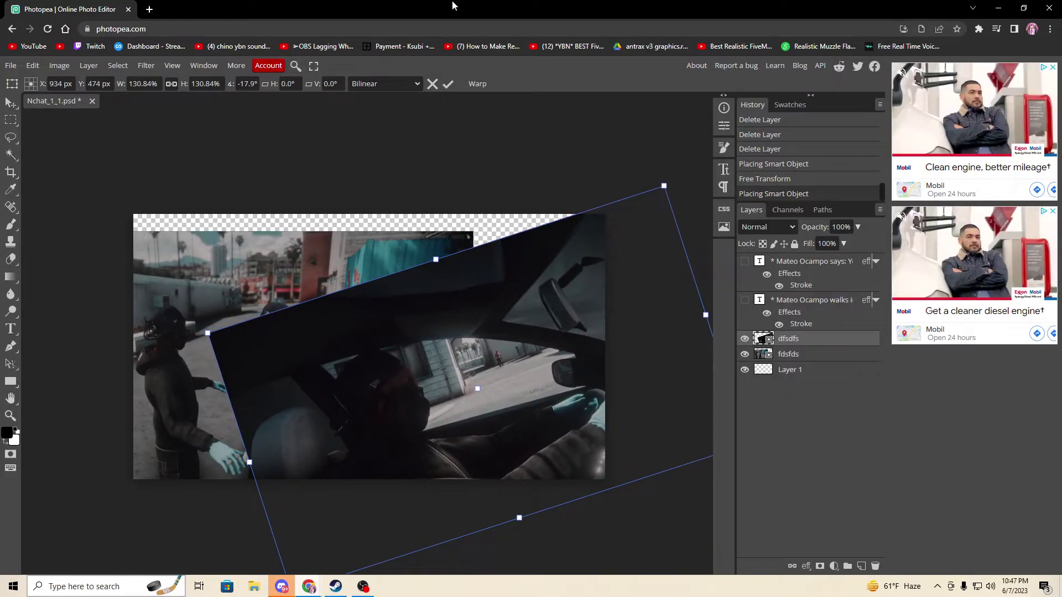
Ease the dfsdfs tilt to about -10°, then drop dsfsd.png onto the canvas
{"action": "left_click_drag", "start_coordinate": [476, 8], "coordinate": [462, 46]}
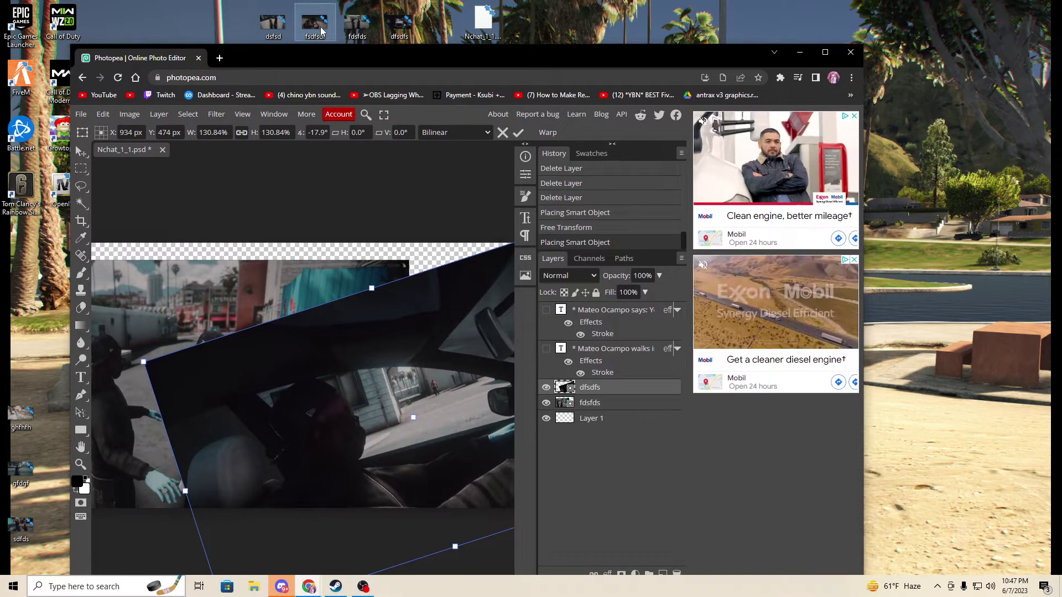
{"action": "double_click", "coordinate": [274, 23]}
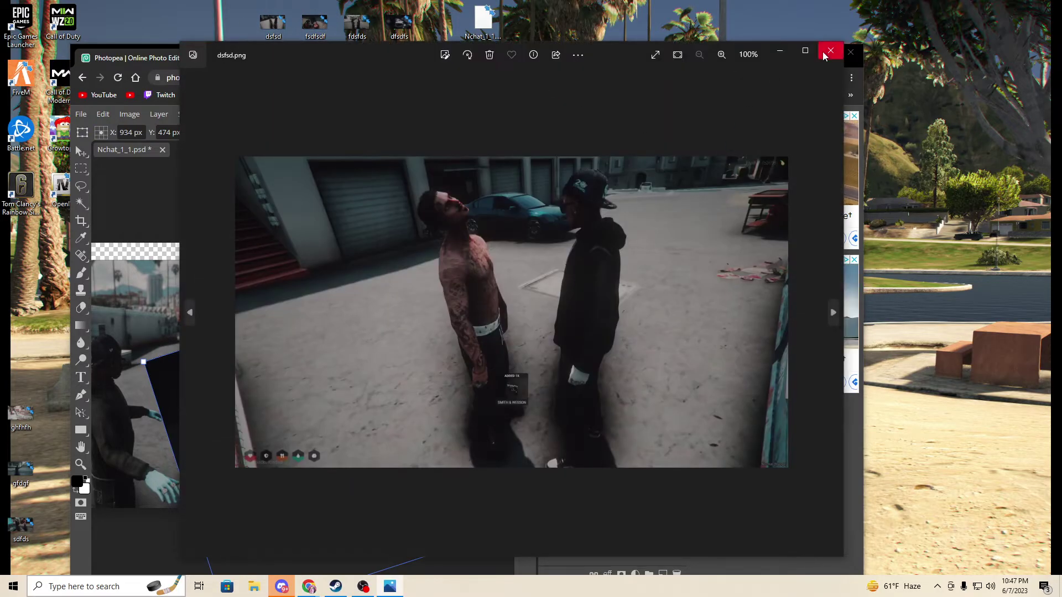
{"action": "left_click", "coordinate": [831, 49]}
{"action": "left_click_drag", "start_coordinate": [420, 443], "coordinate": [434, 429]}
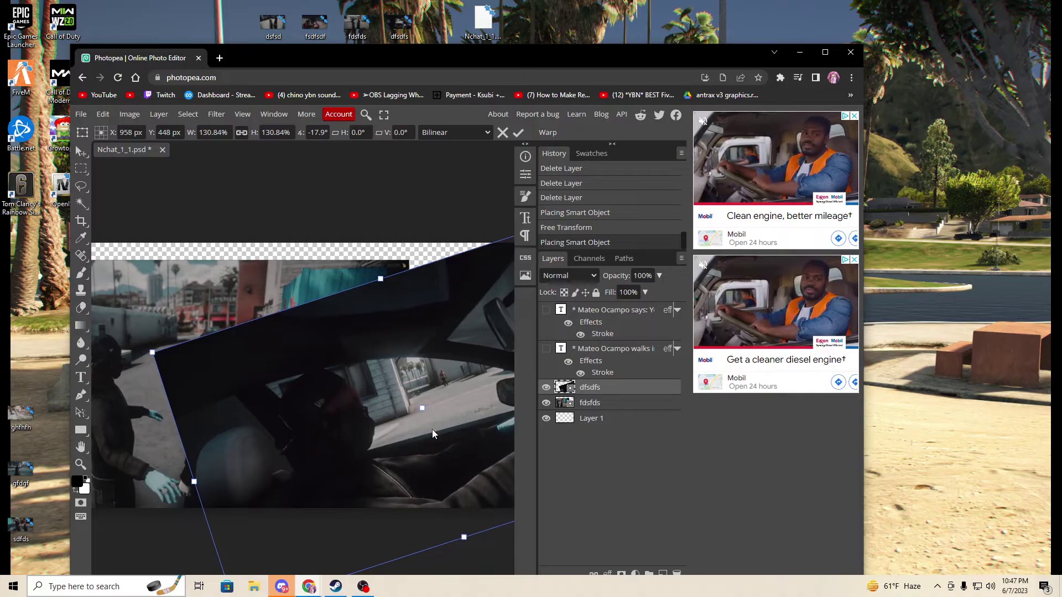
{"action": "left_click_drag", "start_coordinate": [387, 194], "coordinate": [416, 192]}
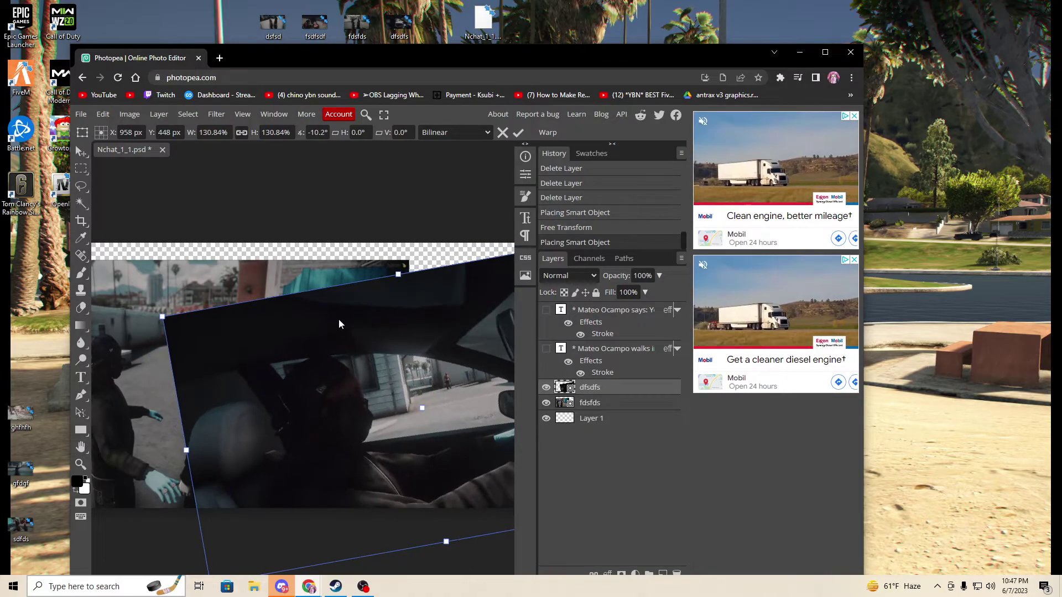
{"action": "left_click_drag", "start_coordinate": [273, 22], "coordinate": [332, 299]}
Rotate the dsfsd shot to about 14.2° and move it left
{"action": "double_click", "coordinate": [425, 59]}
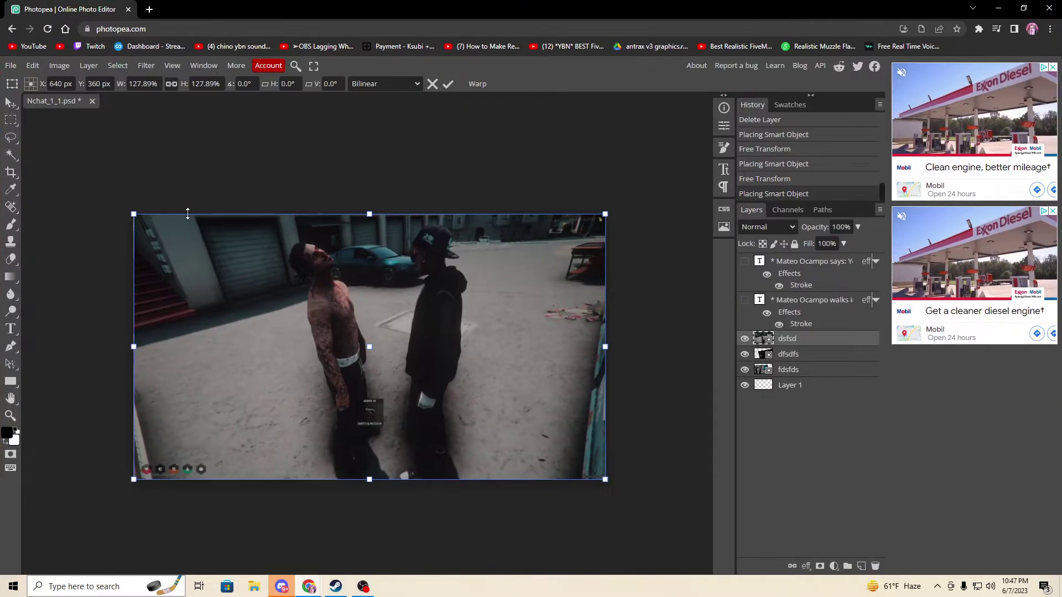
{"action": "left_click_drag", "start_coordinate": [378, 202], "coordinate": [356, 202]}
{"action": "left_click_drag", "start_coordinate": [390, 390], "coordinate": [248, 261]}
{"action": "left_click_drag", "start_coordinate": [446, 118], "coordinate": [374, 257]}
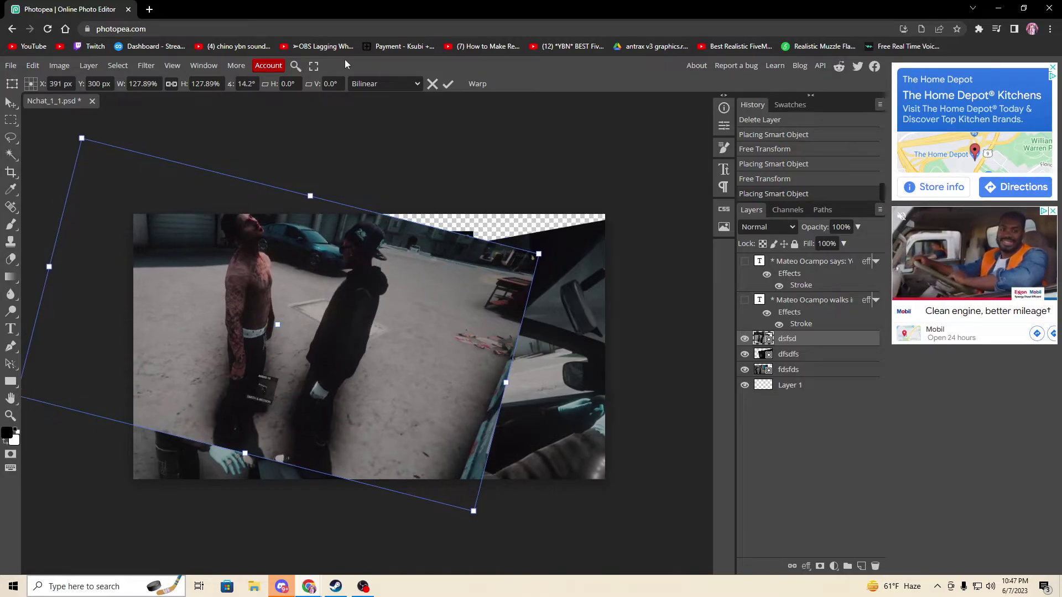
Add fsdfsdf.png, rotate it to about -21.1° and move it toward the upper right
{"action": "left_click_drag", "start_coordinate": [374, 7], "coordinate": [402, 81]}
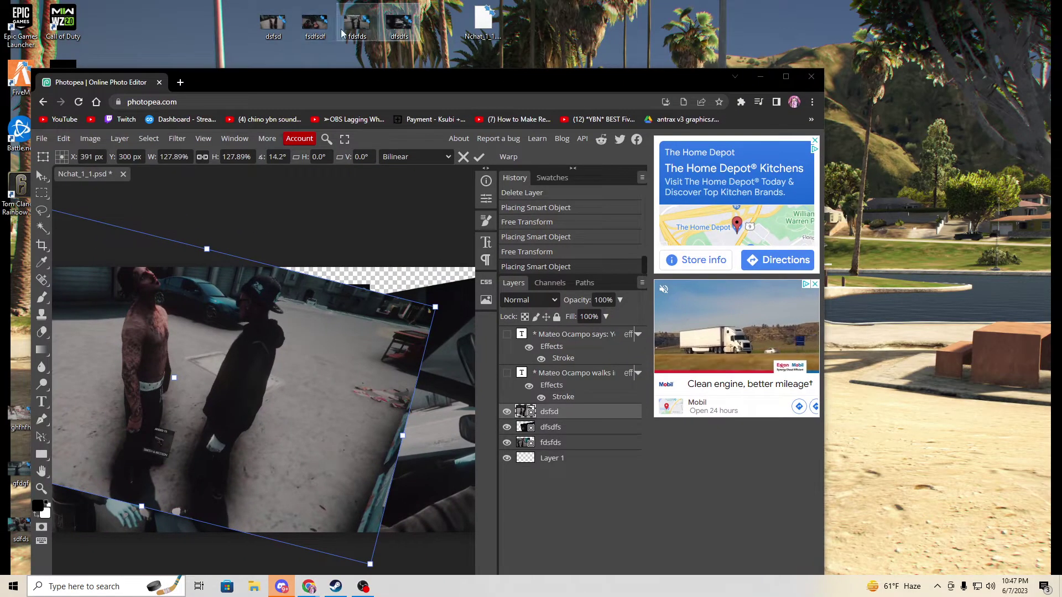
{"action": "left_click_drag", "start_coordinate": [309, 31], "coordinate": [379, 237]}
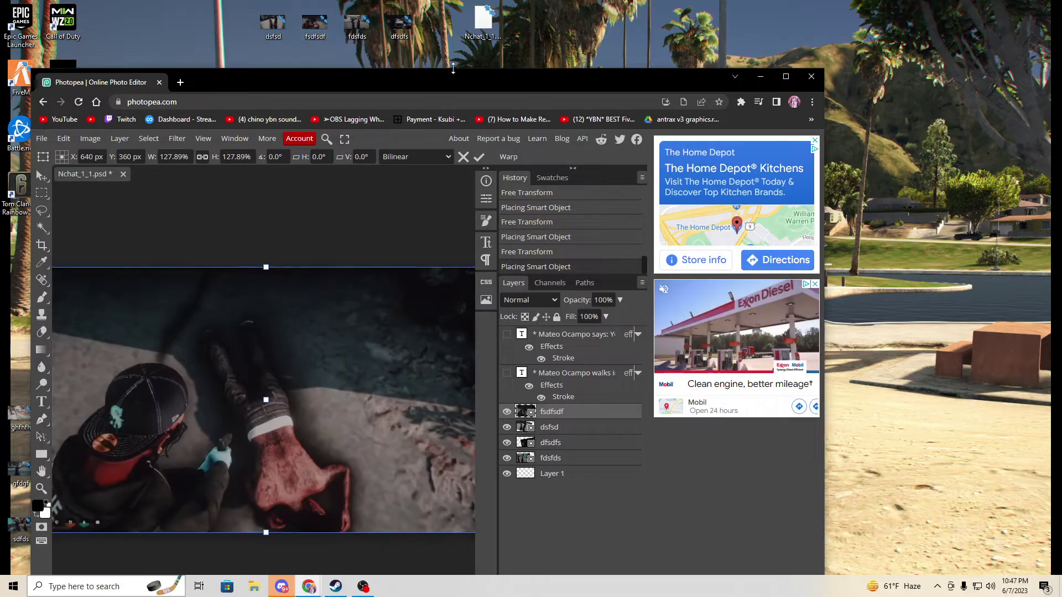
{"action": "double_click", "coordinate": [452, 71]}
{"action": "left_click_drag", "start_coordinate": [381, 285], "coordinate": [429, 244]}
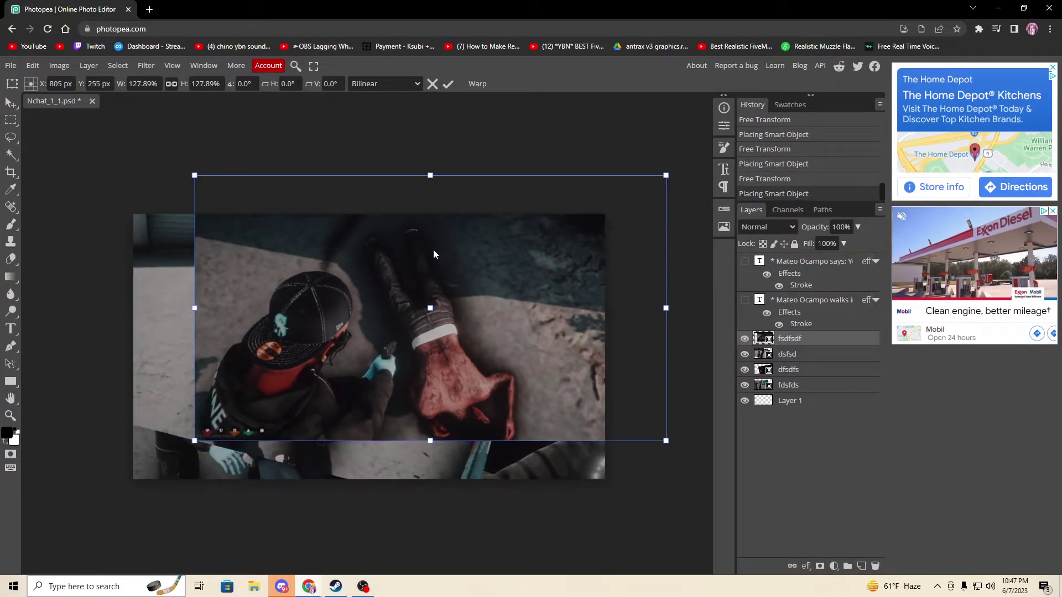
{"action": "left_click_drag", "start_coordinate": [427, 165], "coordinate": [379, 176]}
{"action": "left_click_drag", "start_coordinate": [413, 249], "coordinate": [449, 199]}
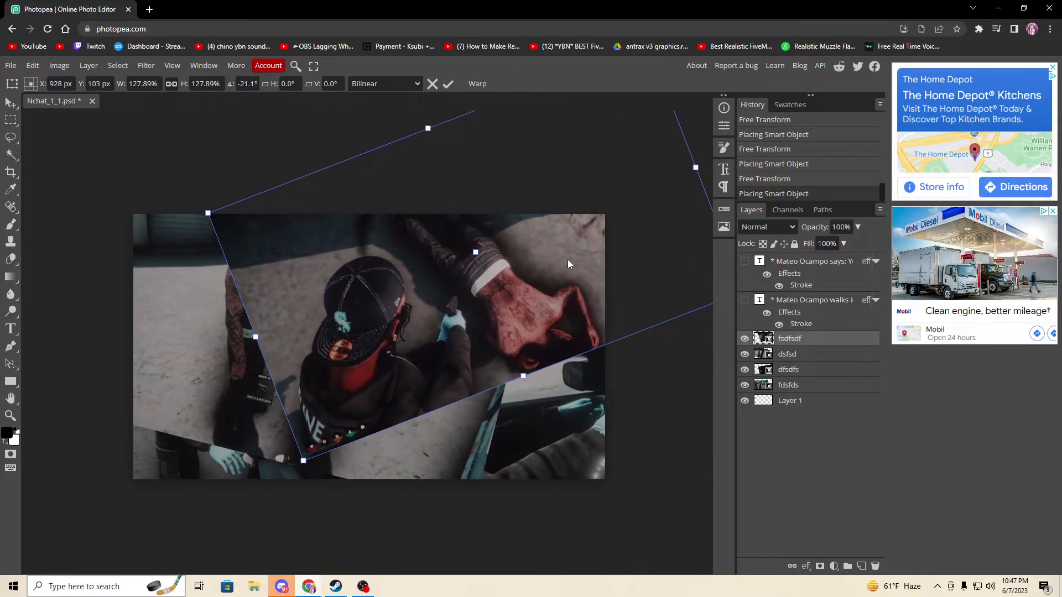
Add a raster mask to each of the fdsfds, dfsdfs, dsfsd and fsdfsdf layers
{"action": "left_click", "coordinate": [796, 385]}
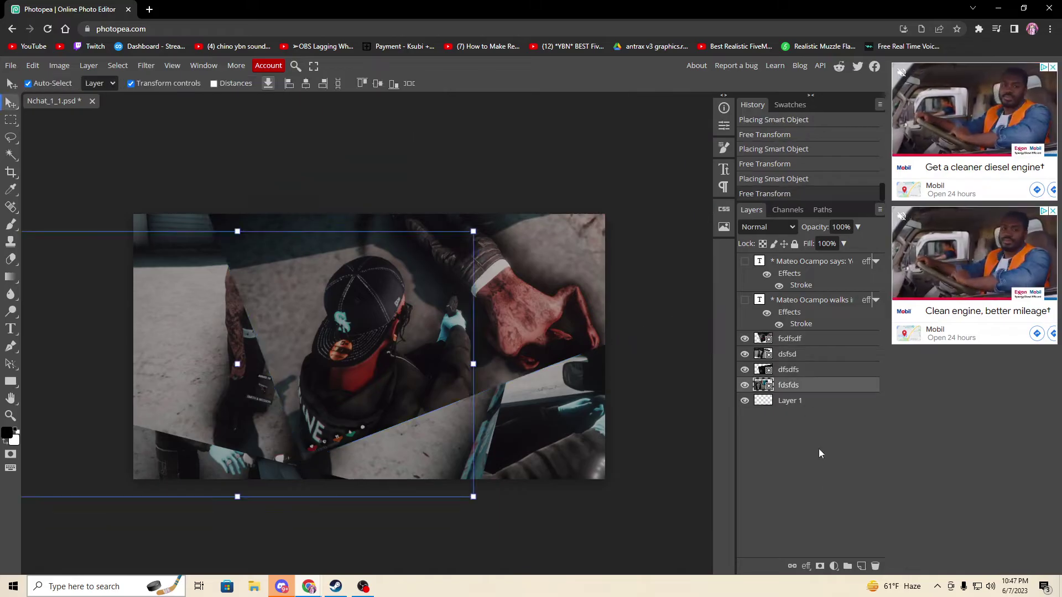
{"action": "left_click", "coordinate": [819, 566]}
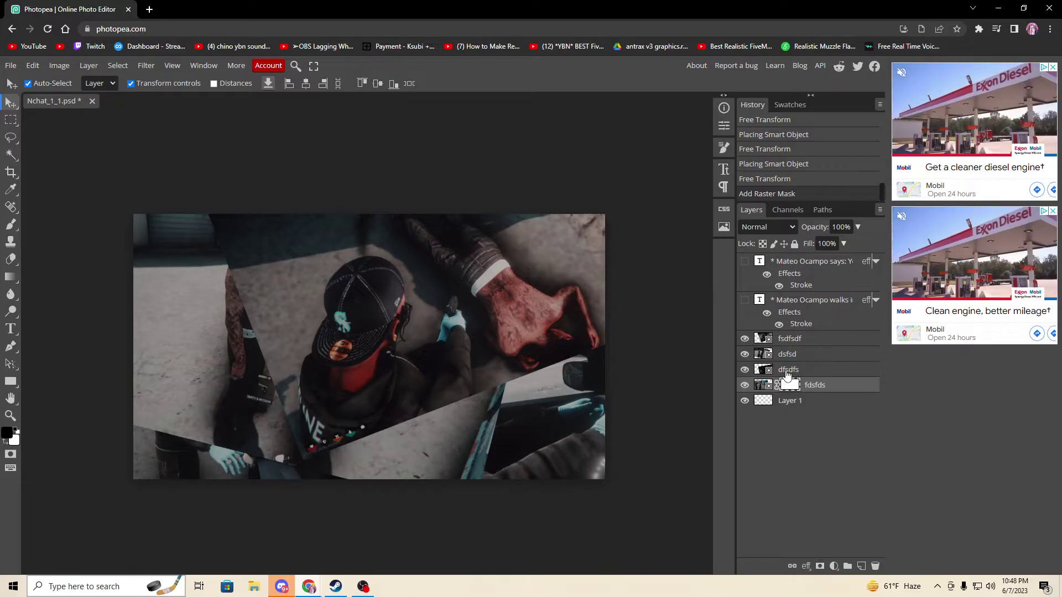
{"action": "left_click", "coordinate": [788, 370]}
{"action": "left_click", "coordinate": [819, 566]}
{"action": "left_click", "coordinate": [794, 349]}
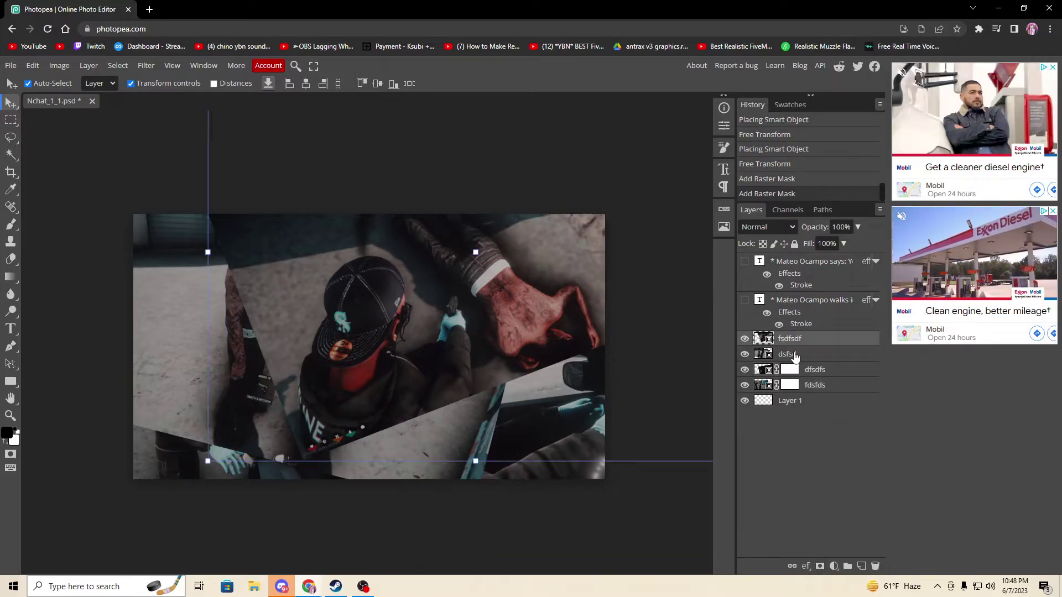
{"action": "left_click", "coordinate": [820, 565]}
{"action": "left_click", "coordinate": [802, 343]}
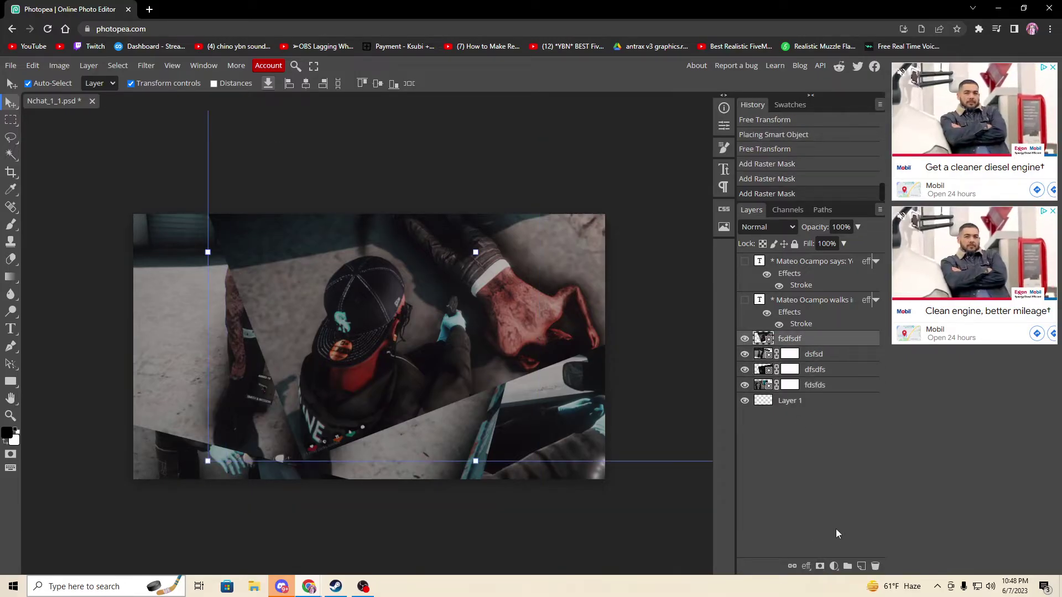
{"action": "left_click", "coordinate": [820, 566]}
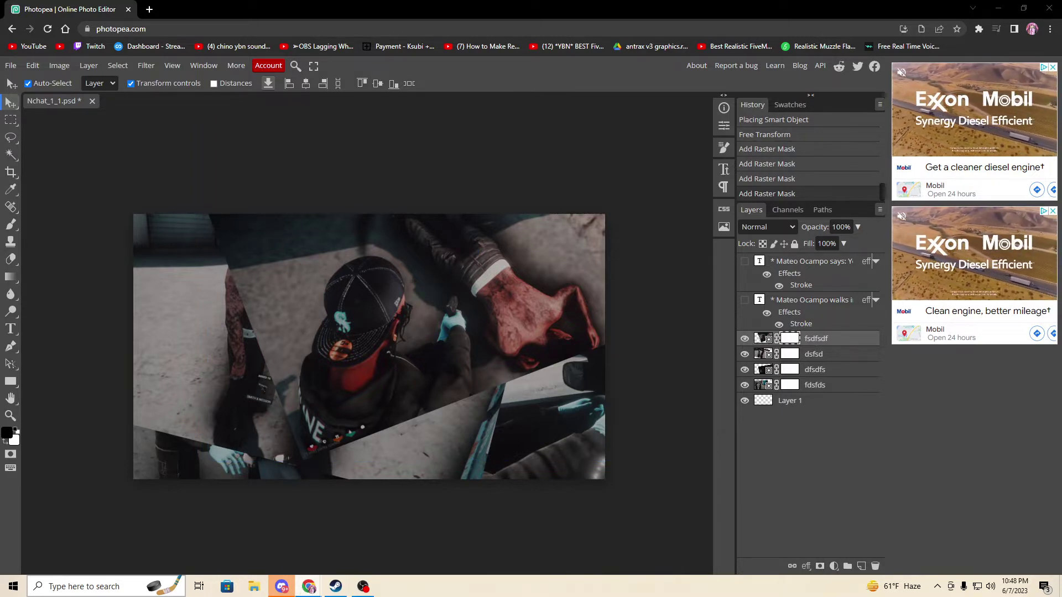
Set the Brush tool to a 499 px tip with 0% hardness and undo the stray stroke
{"action": "left_click", "coordinate": [10, 225]}
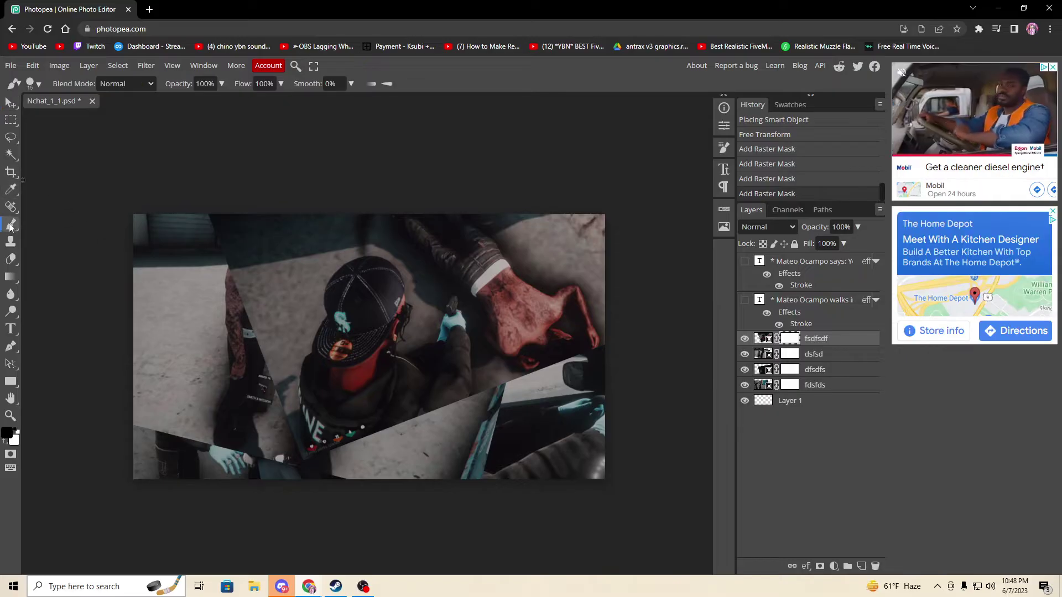
{"action": "left_click", "coordinate": [34, 84]}
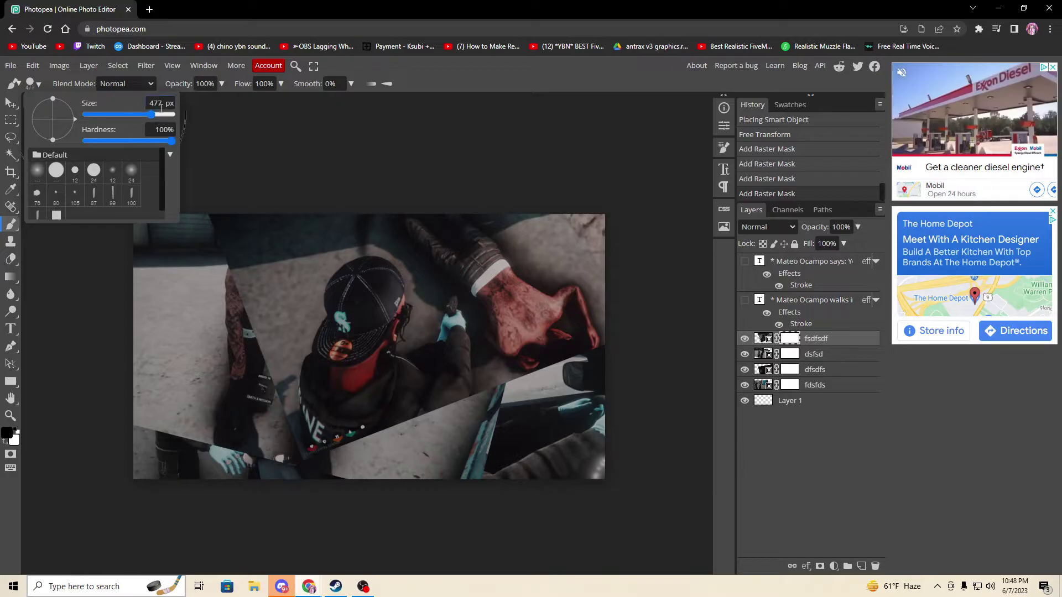
{"action": "left_click_drag", "start_coordinate": [153, 113], "coordinate": [154, 114]}
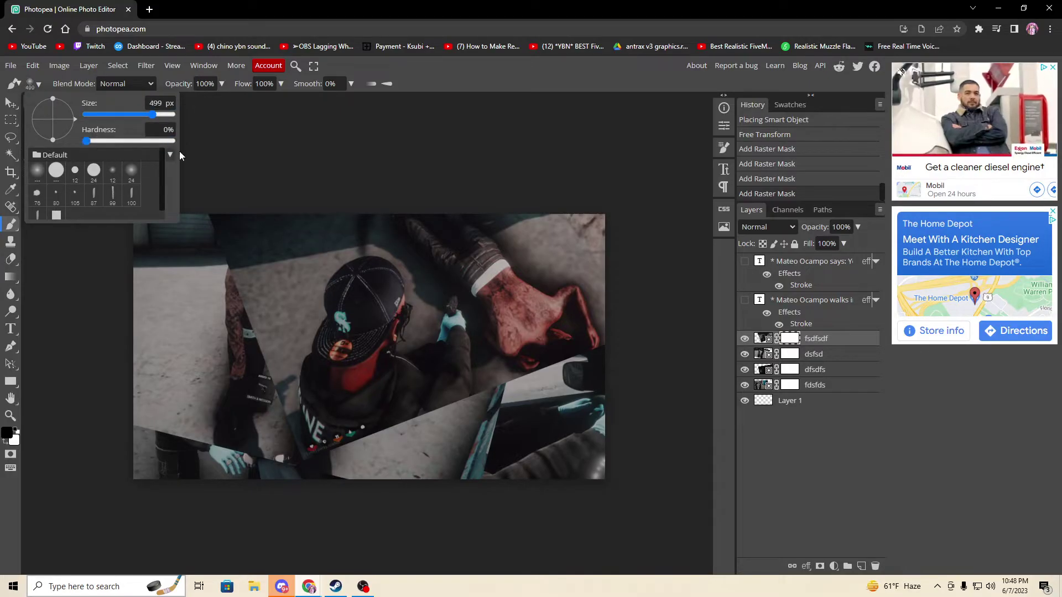
{"action": "left_click", "coordinate": [204, 156]}
{"action": "key", "text": "ctrl+z"}
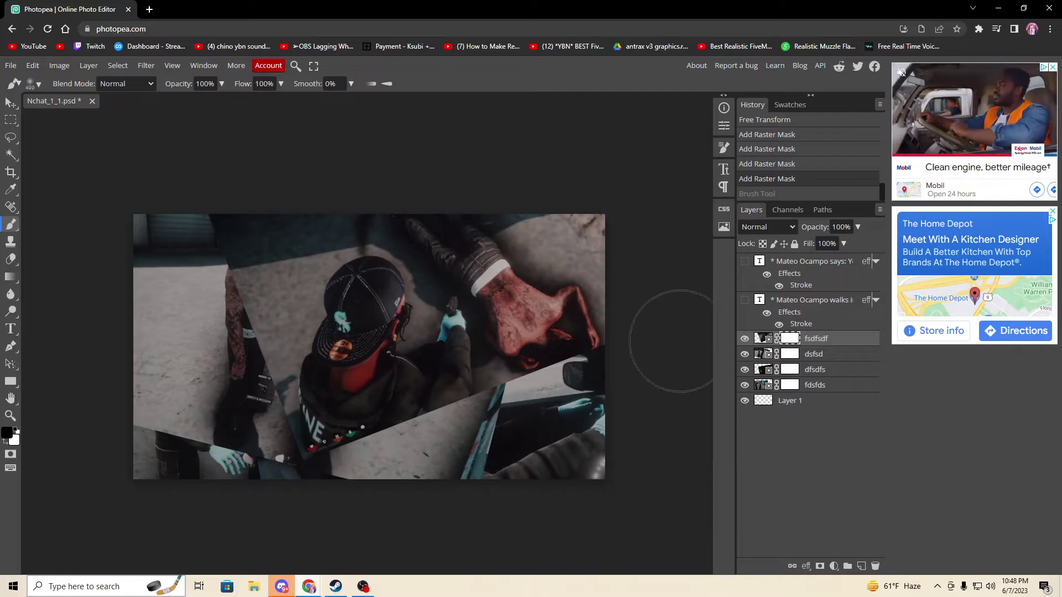
Paint the fsdfsdf and dsfsd masks to reveal the top-left and lower-left figures
{"action": "mouse_move", "coordinate": [260, 201]}
{"action": "left_mouse_down"}
{"action": "mouse_move", "coordinate": [282, 260]}
{"action": "mouse_move", "coordinate": [223, 229]}
{"action": "left_mouse_up"}
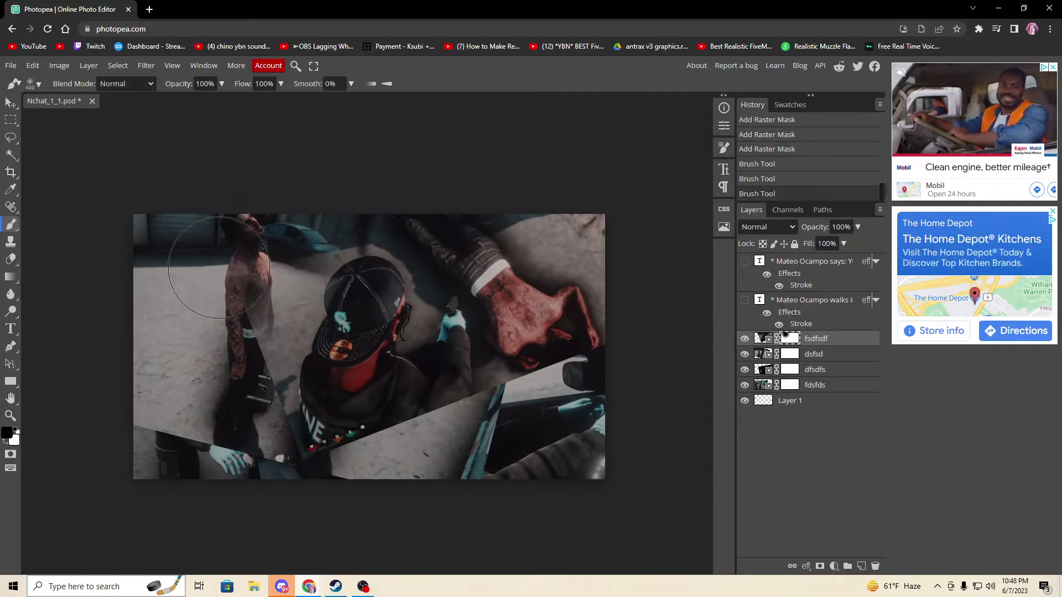
{"action": "mouse_move", "coordinate": [225, 276]}
{"action": "left_mouse_down"}
{"action": "mouse_move", "coordinate": [236, 378]}
{"action": "mouse_move", "coordinate": [284, 434]}
{"action": "mouse_move", "coordinate": [372, 445]}
{"action": "mouse_move", "coordinate": [464, 410]}
{"action": "mouse_move", "coordinate": [544, 420]}
{"action": "mouse_move", "coordinate": [585, 401]}
{"action": "left_mouse_up"}
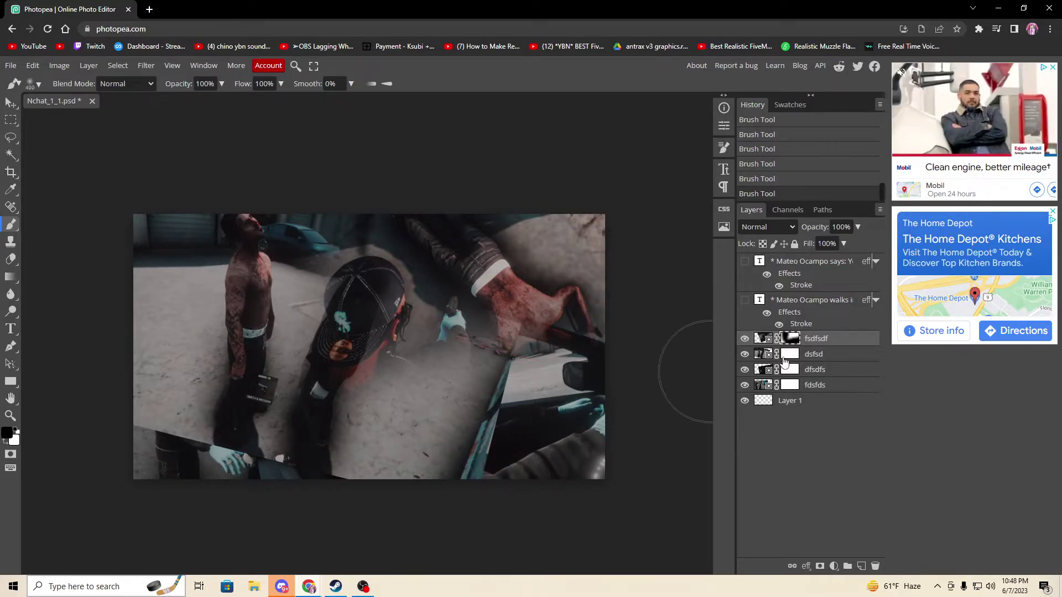
{"action": "left_click", "coordinate": [785, 356]}
{"action": "mouse_move", "coordinate": [148, 368]}
{"action": "left_mouse_down"}
{"action": "mouse_move", "coordinate": [137, 319]}
{"action": "mouse_move", "coordinate": [172, 396]}
{"action": "left_mouse_up"}
{"action": "mouse_move", "coordinate": [294, 476]}
{"action": "left_mouse_down"}
{"action": "mouse_move", "coordinate": [377, 472]}
{"action": "mouse_move", "coordinate": [384, 447]}
{"action": "mouse_move", "coordinate": [370, 409]}
{"action": "mouse_move", "coordinate": [340, 444]}
{"action": "mouse_move", "coordinate": [269, 458]}
{"action": "mouse_move", "coordinate": [217, 439]}
{"action": "mouse_move", "coordinate": [195, 401]}
{"action": "left_mouse_up"}
{"action": "mouse_move", "coordinate": [165, 360]}
{"action": "left_mouse_down"}
{"action": "mouse_move", "coordinate": [282, 370]}
{"action": "mouse_move", "coordinate": [266, 332]}
{"action": "mouse_move", "coordinate": [183, 385]}
{"action": "left_mouse_up"}
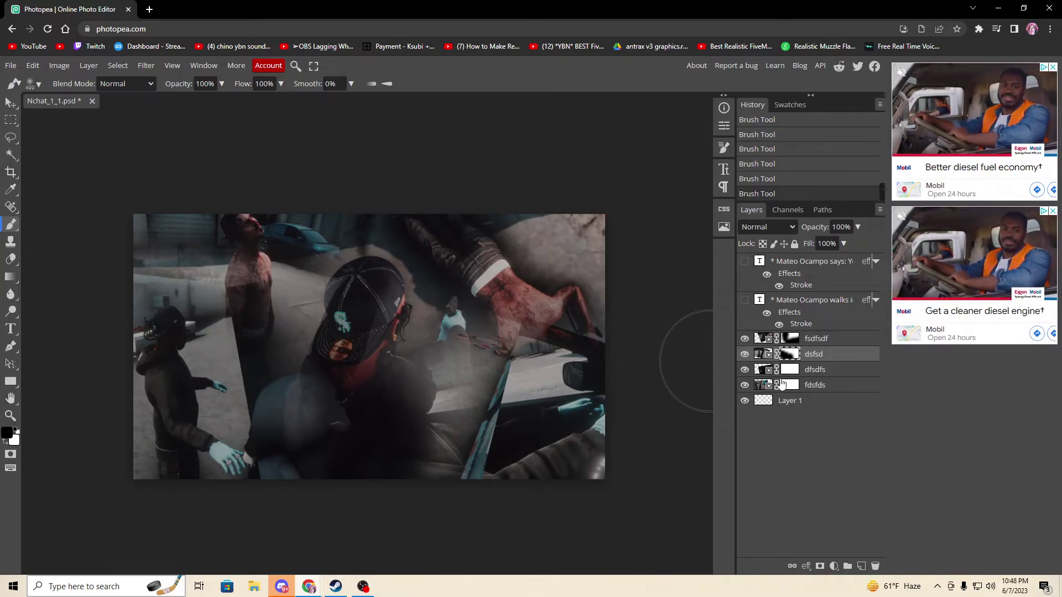
Brush the dfsdfs mask's left-middle, then undo four strokes and hide dsfsd
{"action": "left_click", "coordinate": [789, 369]}
{"action": "mouse_move", "coordinate": [276, 338]}
{"action": "left_mouse_down"}
{"action": "mouse_move", "coordinate": [251, 317]}
{"action": "mouse_move", "coordinate": [248, 397]}
{"action": "mouse_move", "coordinate": [300, 496]}
{"action": "left_mouse_up"}
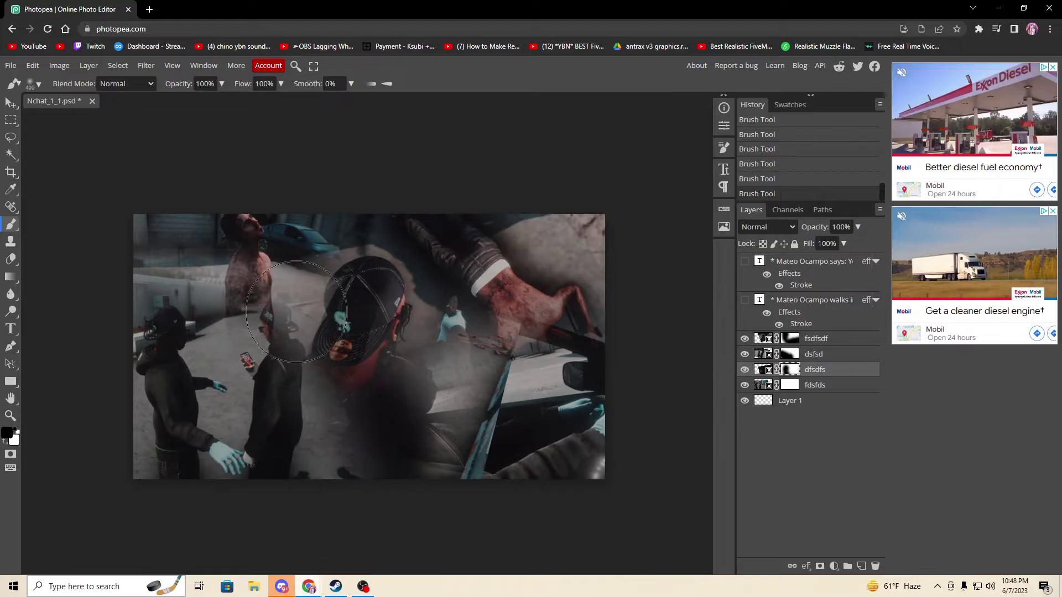
{"action": "left_click", "coordinate": [788, 354]}
{"action": "key", "text": "ctrl+z"}
{"action": "key", "text": "ctrl+z"}
{"action": "key", "text": "ctrl+z"}
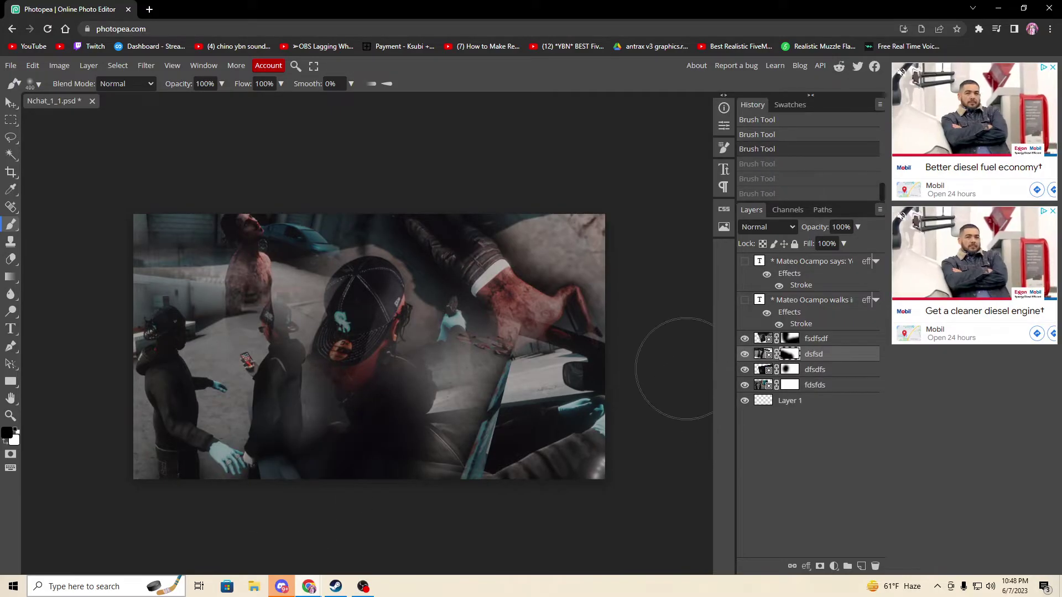
{"action": "key", "text": "ctrl+z"}
{"action": "key", "text": "ctrl+z"}
{"action": "key", "text": "ctrl+z"}
{"action": "key", "text": "ctrl+z"}
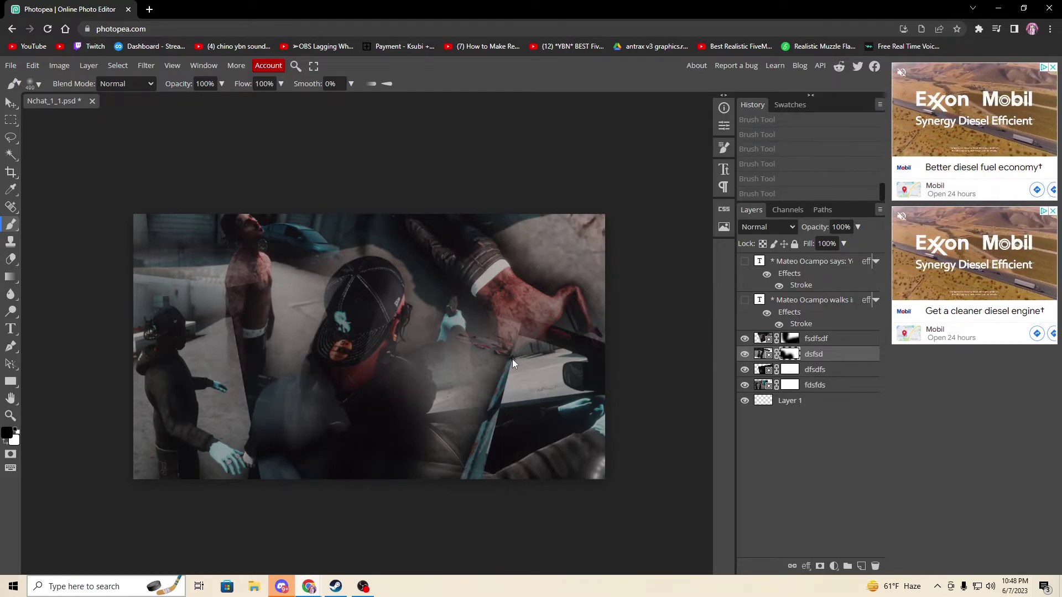
{"action": "key", "text": "ctrl+z"}
{"action": "key", "text": "ctrl+z"}
{"action": "key", "text": "ctrl+z"}
{"action": "key", "text": "ctrl+z"}
{"action": "key", "text": "ctrl+z"}
{"action": "key", "text": "ctrl+z"}
{"action": "key", "text": "ctrl+z"}
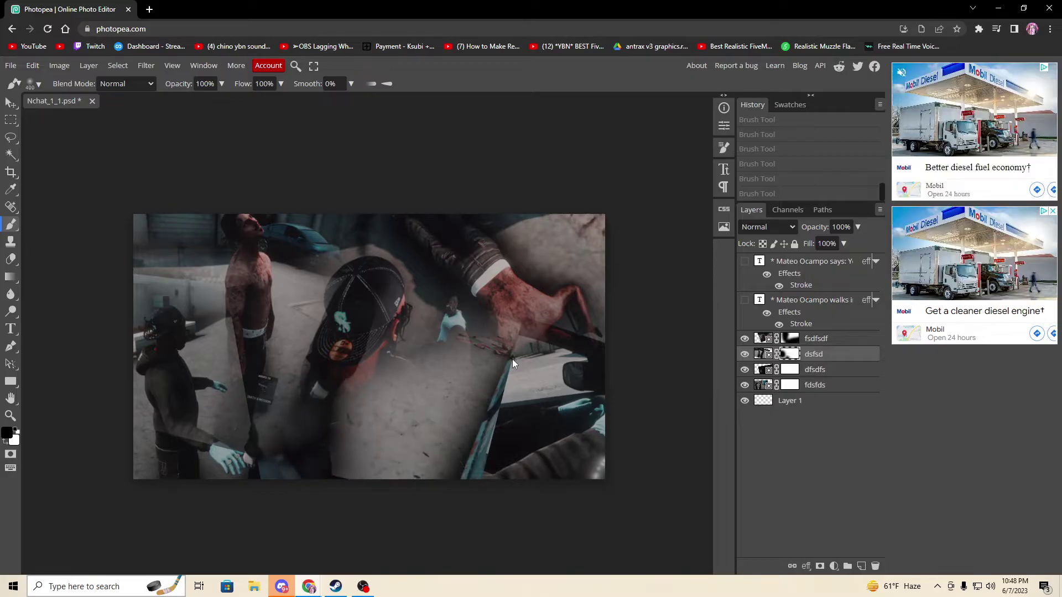
{"action": "key", "text": "ctrl+z"}
{"action": "key", "text": "ctrl+z"}
{"action": "key", "text": "ctrl+z"}
{"action": "key", "text": "ctrl+z"}
{"action": "key", "text": "ctrl+z"}
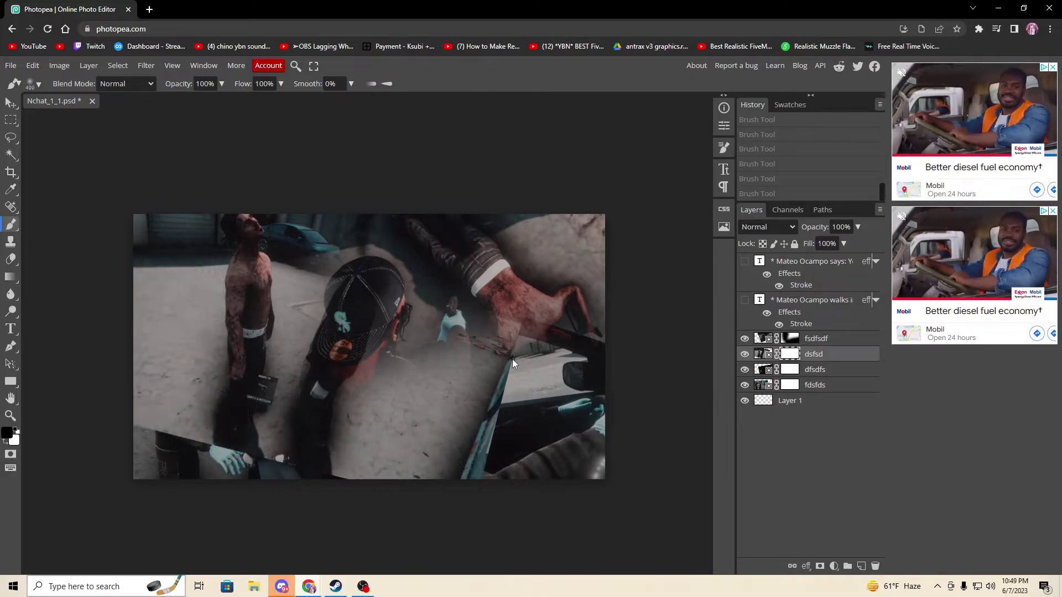
{"action": "left_click", "coordinate": [746, 355]}
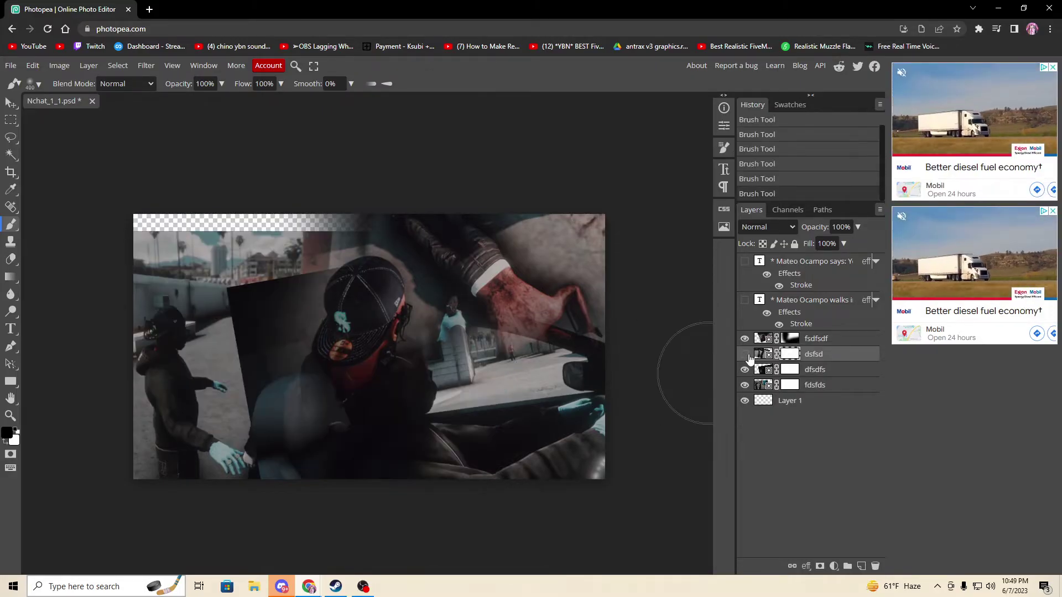
Reveal the people and street through dfsdfs, then blend dsfsd's mask around the cap and car
{"action": "left_click", "coordinate": [792, 370]}
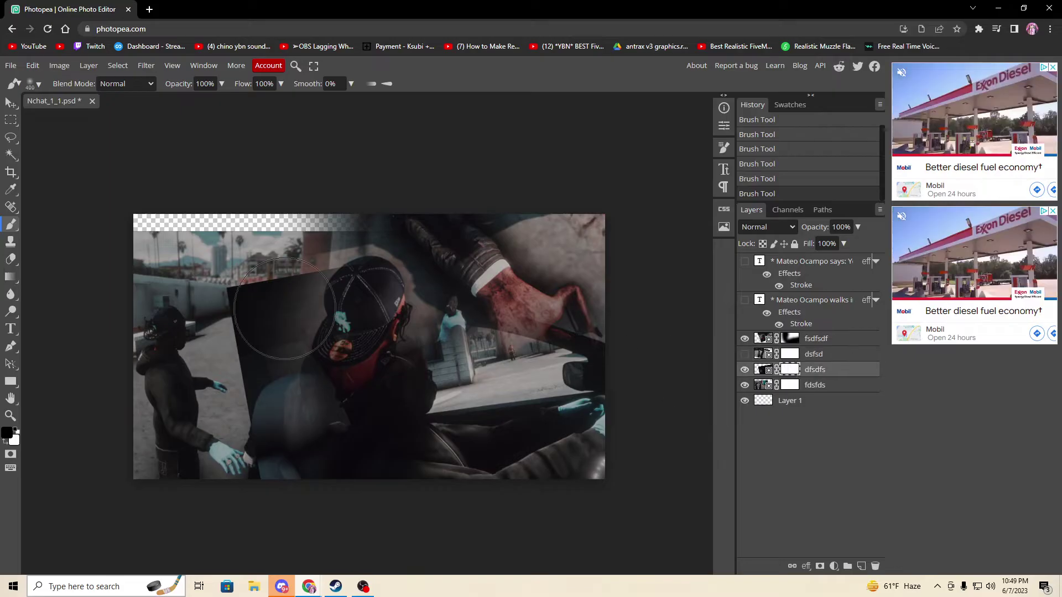
{"action": "mouse_move", "coordinate": [286, 306]}
{"action": "left_mouse_down"}
{"action": "mouse_move", "coordinate": [260, 301]}
{"action": "mouse_move", "coordinate": [252, 312]}
{"action": "mouse_move", "coordinate": [252, 419]}
{"action": "mouse_move", "coordinate": [328, 485]}
{"action": "mouse_move", "coordinate": [373, 504]}
{"action": "mouse_move", "coordinate": [294, 462]}
{"action": "mouse_move", "coordinate": [258, 386]}
{"action": "left_mouse_up"}
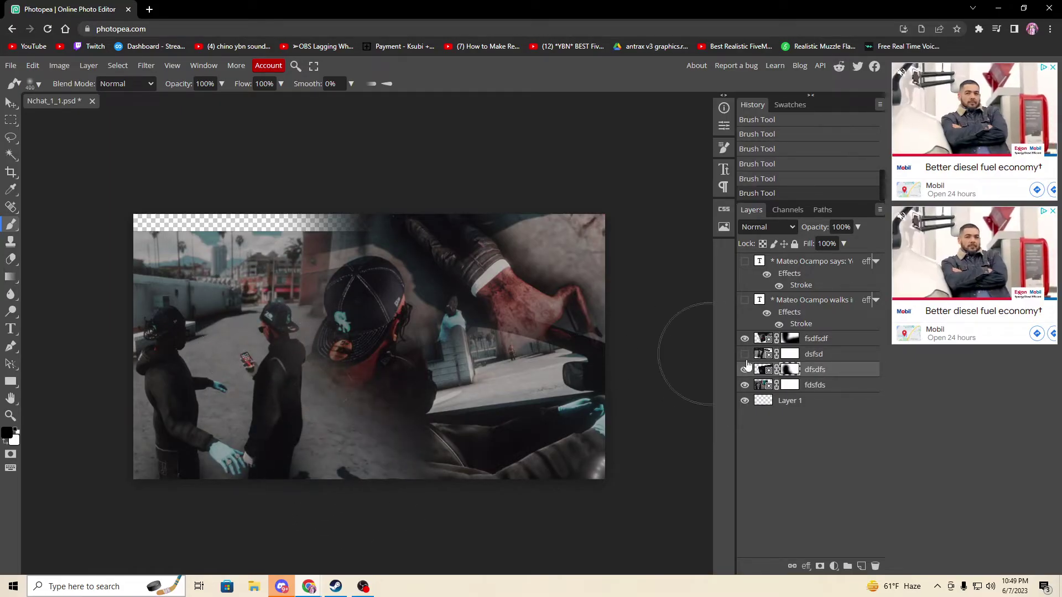
{"action": "left_click", "coordinate": [743, 355]}
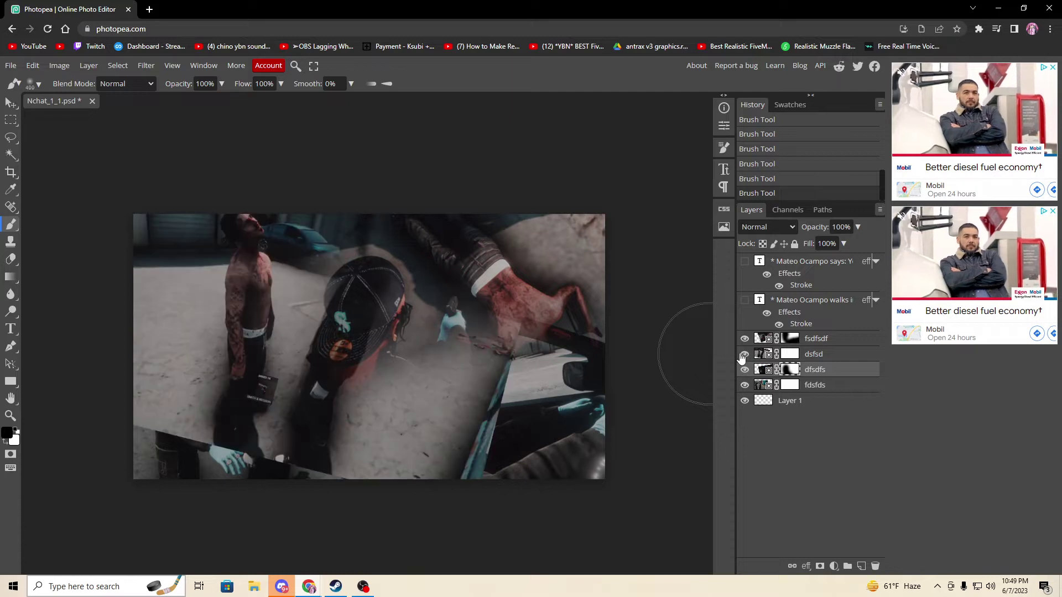
{"action": "left_click", "coordinate": [789, 354]}
{"action": "mouse_move", "coordinate": [131, 344]}
{"action": "left_mouse_down"}
{"action": "mouse_move", "coordinate": [128, 387]}
{"action": "mouse_move", "coordinate": [142, 431]}
{"action": "mouse_move", "coordinate": [252, 483]}
{"action": "mouse_move", "coordinate": [279, 485]}
{"action": "mouse_move", "coordinate": [244, 474]}
{"action": "mouse_move", "coordinate": [293, 447]}
{"action": "left_mouse_up"}
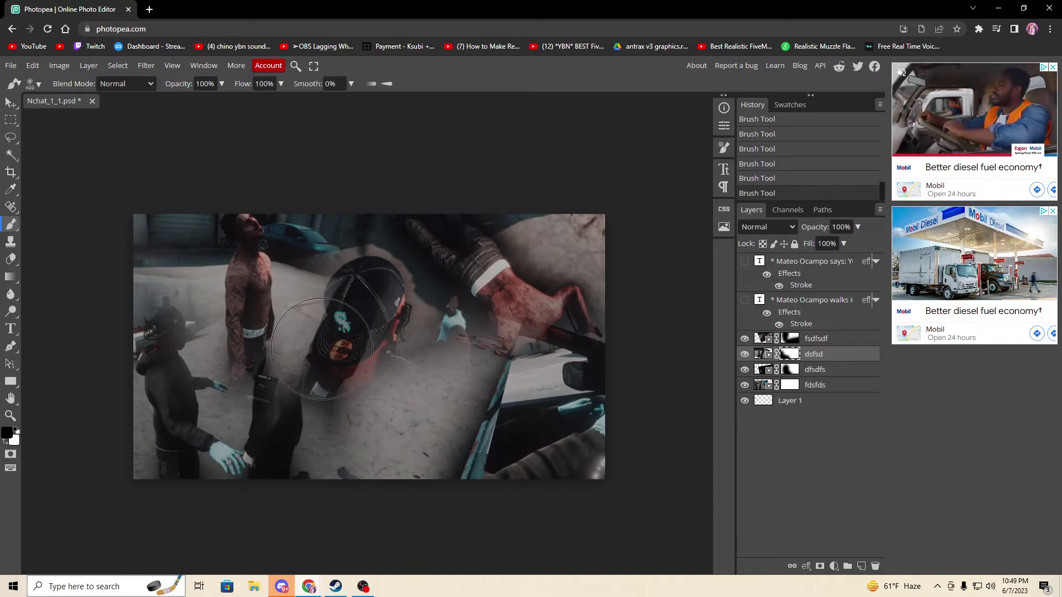
{"action": "left_click_drag", "start_coordinate": [321, 343], "coordinate": [338, 372]}
{"action": "left_click_drag", "start_coordinate": [346, 451], "coordinate": [346, 476]}
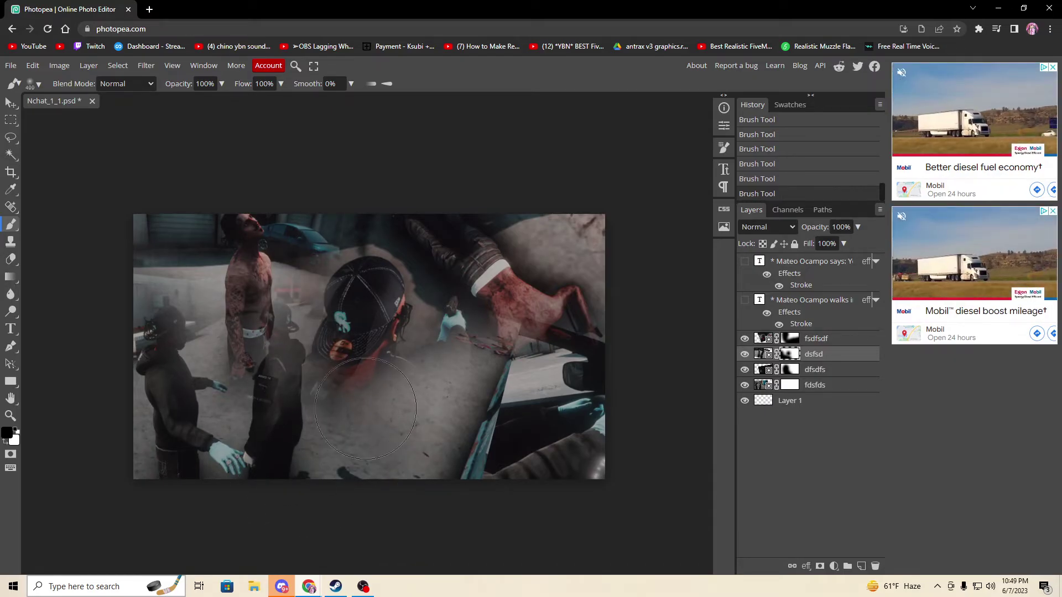
{"action": "mouse_move", "coordinate": [370, 407]}
{"action": "left_mouse_down"}
{"action": "mouse_move", "coordinate": [498, 471]}
{"action": "mouse_move", "coordinate": [548, 430]}
{"action": "mouse_move", "coordinate": [604, 419]}
{"action": "mouse_move", "coordinate": [571, 422]}
{"action": "mouse_move", "coordinate": [544, 405]}
{"action": "mouse_move", "coordinate": [477, 459]}
{"action": "mouse_move", "coordinate": [429, 454]}
{"action": "mouse_move", "coordinate": [461, 403]}
{"action": "mouse_move", "coordinate": [483, 394]}
{"action": "mouse_move", "coordinate": [494, 398]}
{"action": "mouse_move", "coordinate": [414, 452]}
{"action": "mouse_move", "coordinate": [360, 470]}
{"action": "mouse_move", "coordinate": [421, 445]}
{"action": "mouse_move", "coordinate": [460, 386]}
{"action": "mouse_move", "coordinate": [491, 382]}
{"action": "mouse_move", "coordinate": [512, 417]}
{"action": "mouse_move", "coordinate": [413, 453]}
{"action": "left_mouse_up"}
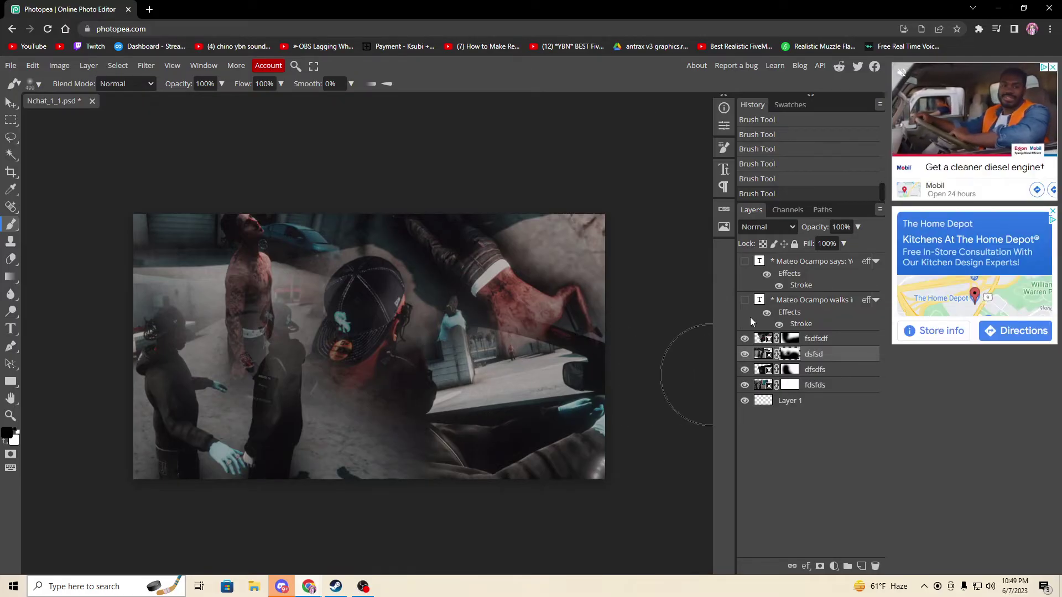
Lock the fdsfds, dfsdfs, dsfsd and fsdfsdf layers with the Move tool active, then deselect
{"action": "left_click", "coordinate": [12, 105]}
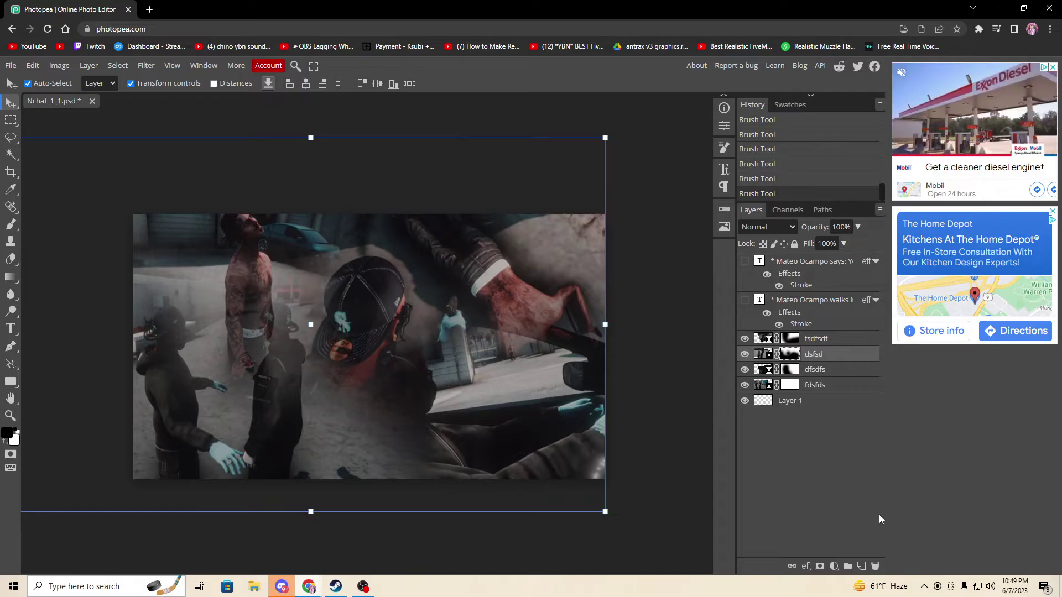
{"action": "left_click", "coordinate": [815, 386]}
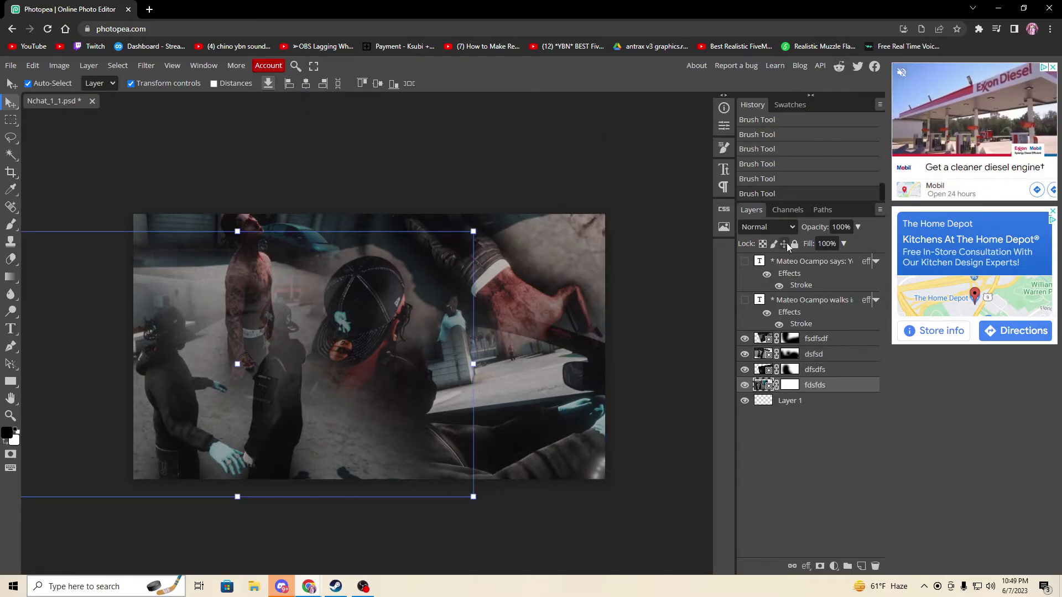
{"action": "left_click", "coordinate": [794, 244]}
{"action": "left_click", "coordinate": [811, 369]}
{"action": "left_click", "coordinate": [794, 243]}
{"action": "left_click", "coordinate": [811, 355]}
{"action": "left_click", "coordinate": [794, 243]}
{"action": "left_click", "coordinate": [812, 338]}
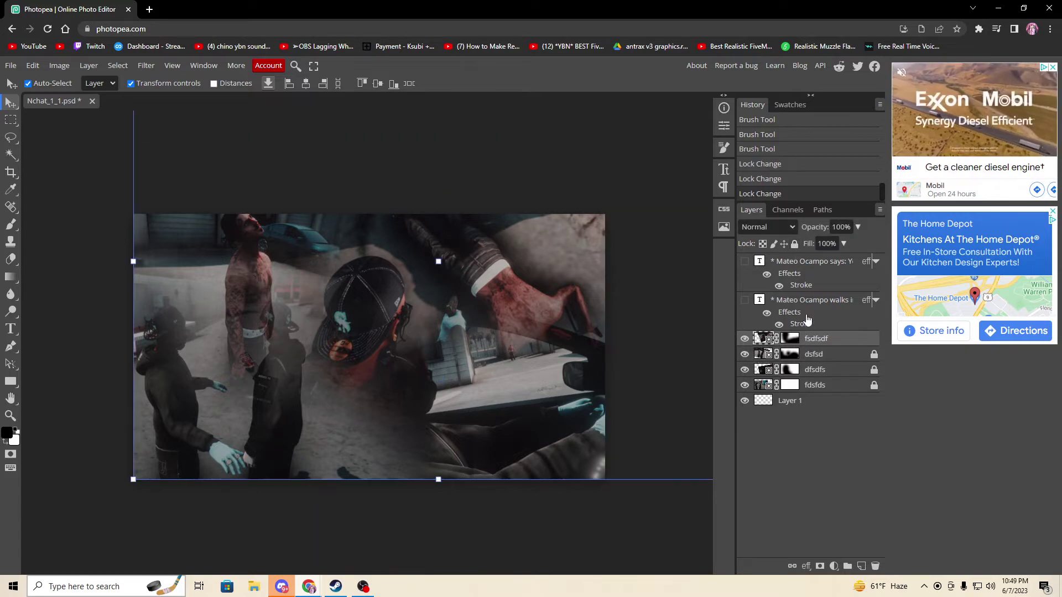
{"action": "left_click", "coordinate": [794, 243]}
{"action": "left_click", "coordinate": [614, 277]}
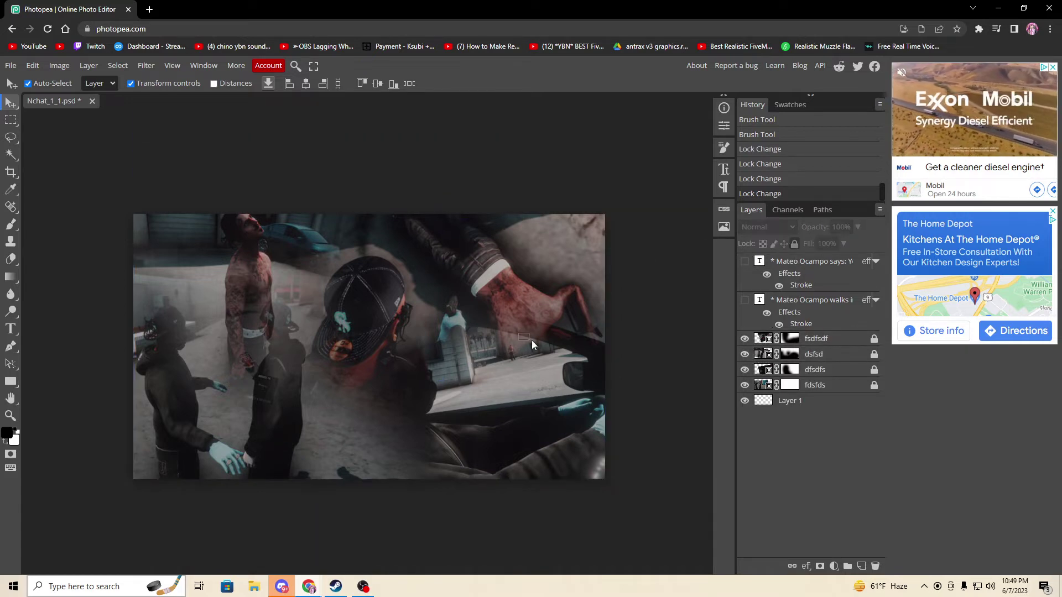
{"action": "left_click", "coordinate": [812, 338]}
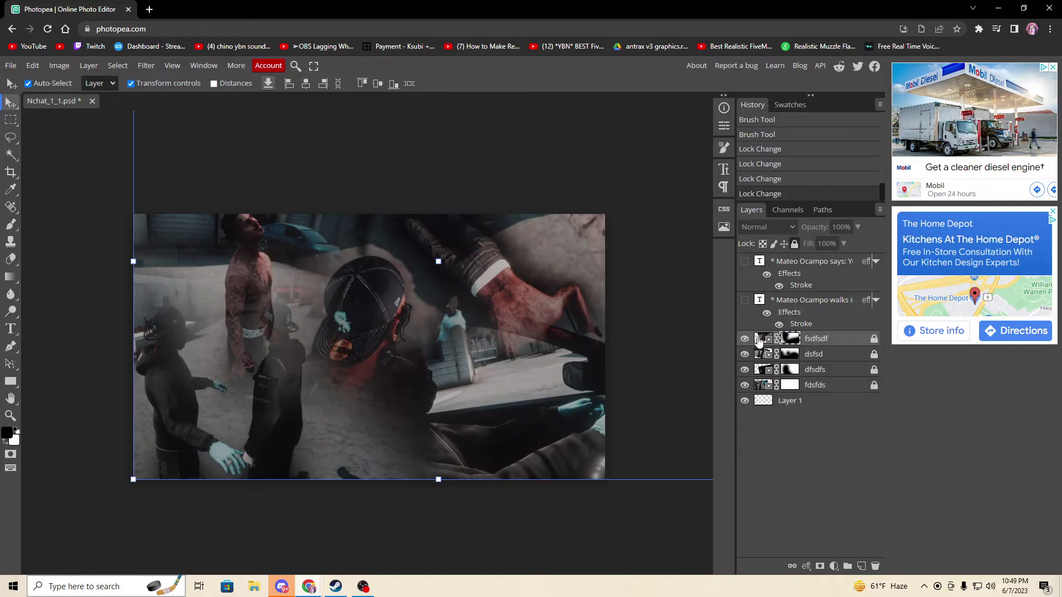
{"action": "left_click", "coordinate": [492, 343]}
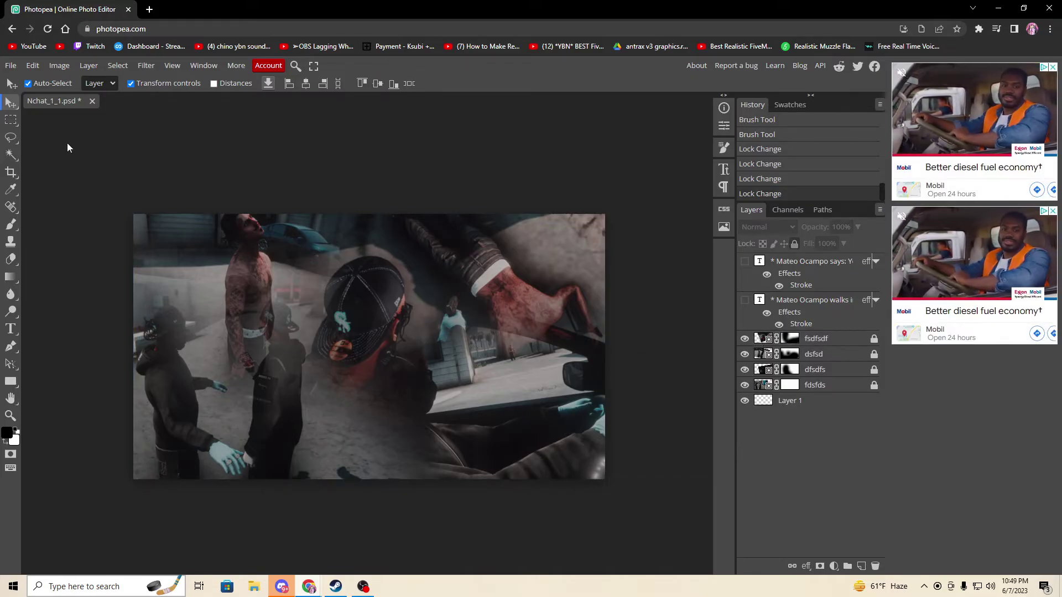
Show both chat text layers and move the chat-log paragraph to the top-left
{"action": "left_click", "coordinate": [744, 299]}
{"action": "left_click", "coordinate": [744, 261]}
{"action": "left_click_drag", "start_coordinate": [330, 359], "coordinate": [285, 230]}
{"action": "left_click_drag", "start_coordinate": [188, 249], "coordinate": [178, 251]}
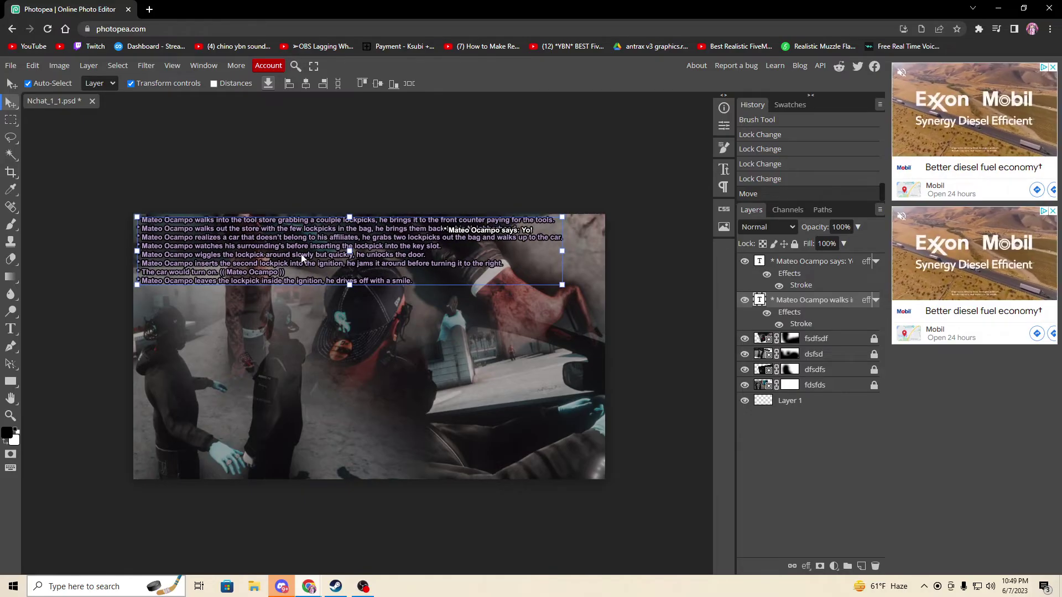
Turn off Transform controls and move the 'says: Yo!' line to the lower left
{"action": "left_click", "coordinate": [508, 231]}
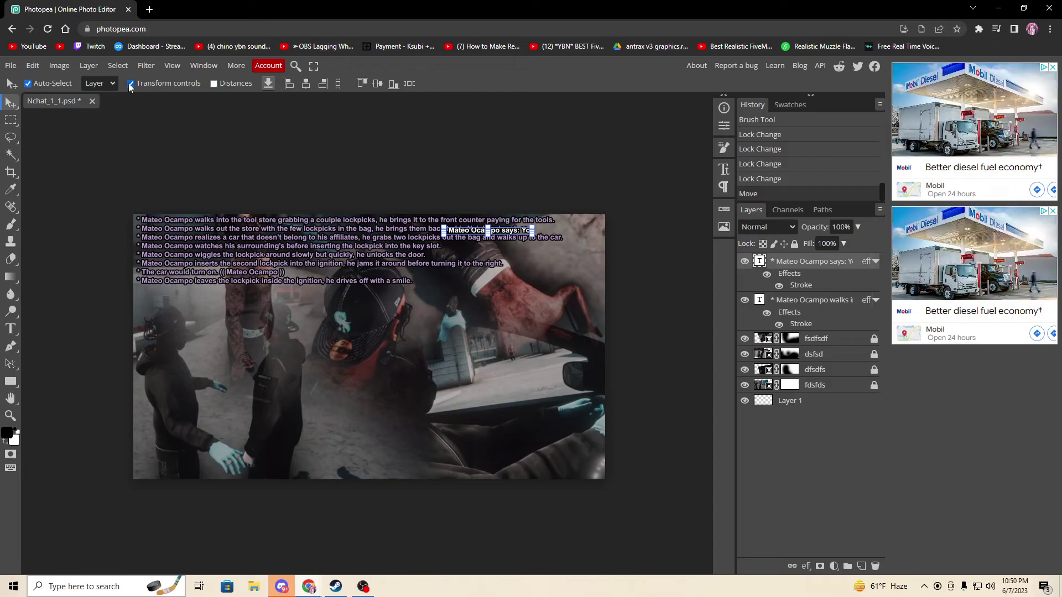
{"action": "left_click", "coordinate": [131, 83]}
{"action": "left_click_drag", "start_coordinate": [496, 235], "coordinate": [282, 370]}
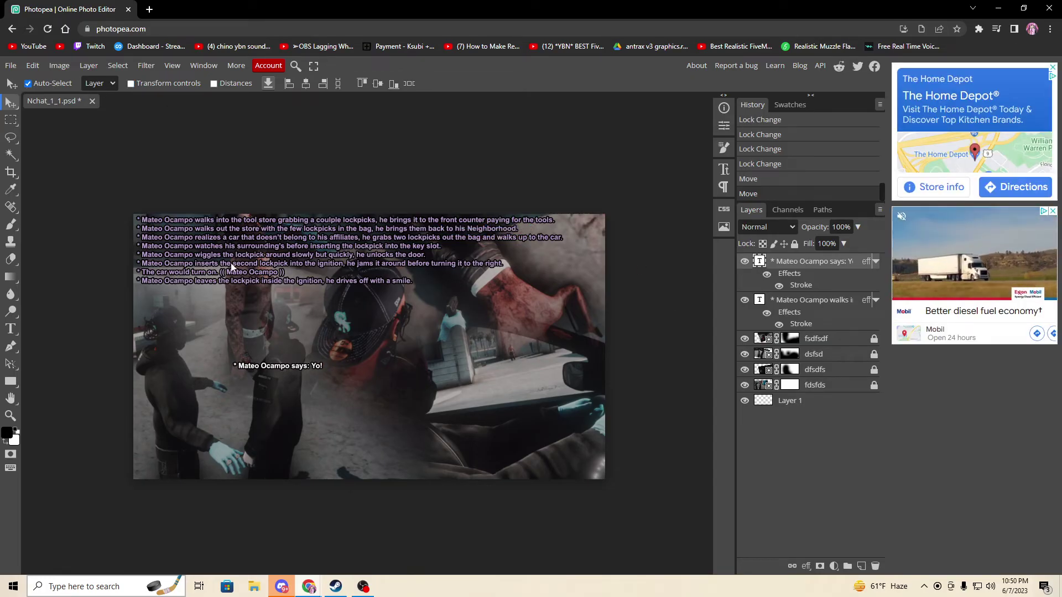
{"action": "double_click", "coordinate": [181, 220]}
Replace the chat-log paragraph's first line with a character's name followed by 'sdasdadada'
{"action": "left_click", "coordinate": [785, 308]}
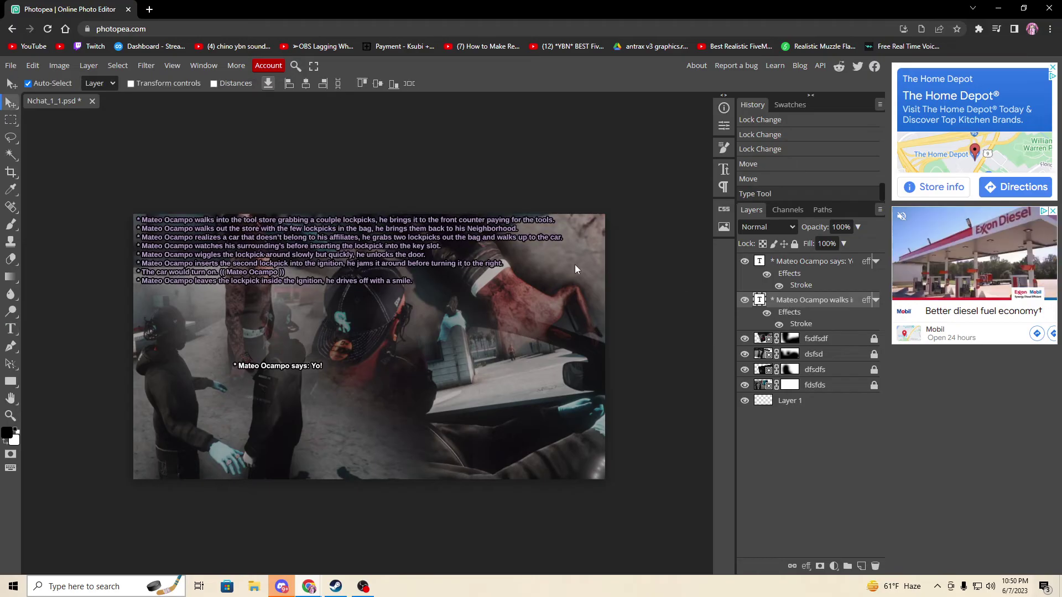
{"action": "double_click", "coordinate": [207, 223]}
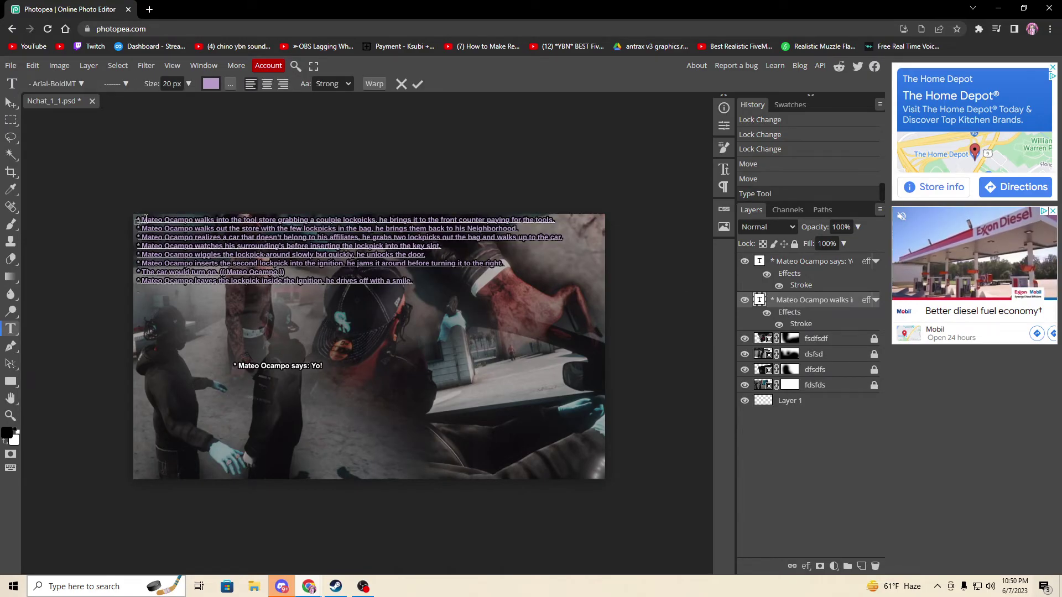
{"action": "left_click_drag", "start_coordinate": [149, 220], "coordinate": [537, 221]}
{"action": "key", "text": "BackSpace"}
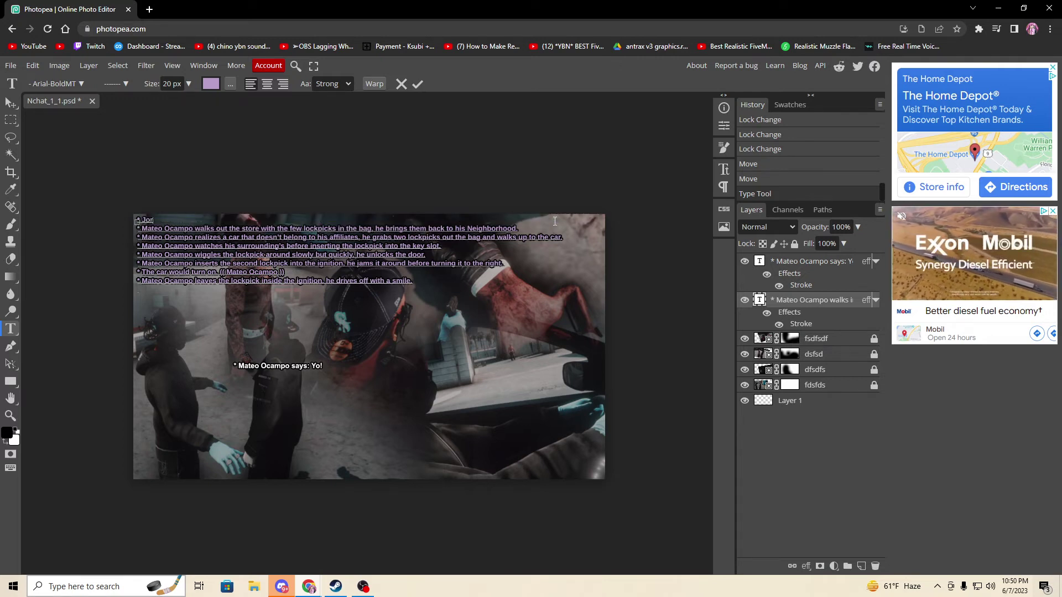
{"action": "type", "text": "* Jorge Gomez sdasdadada"}
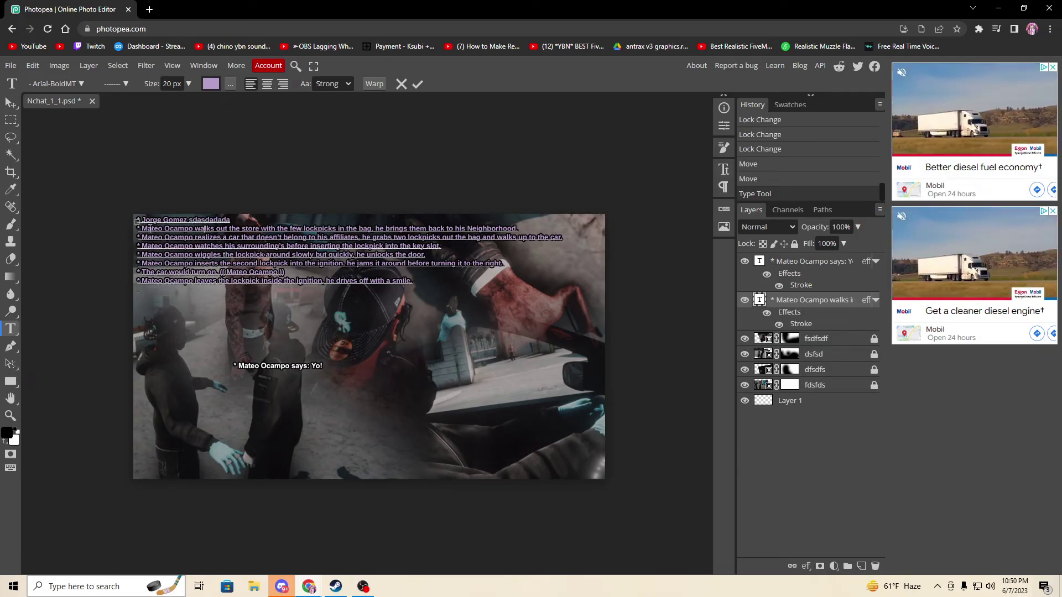
Duplicate the new placeholder line so two identical lines head the paragraph
{"action": "left_click_drag", "start_coordinate": [232, 219], "coordinate": [137, 220]}
{"action": "key", "text": "ctrl+c"}
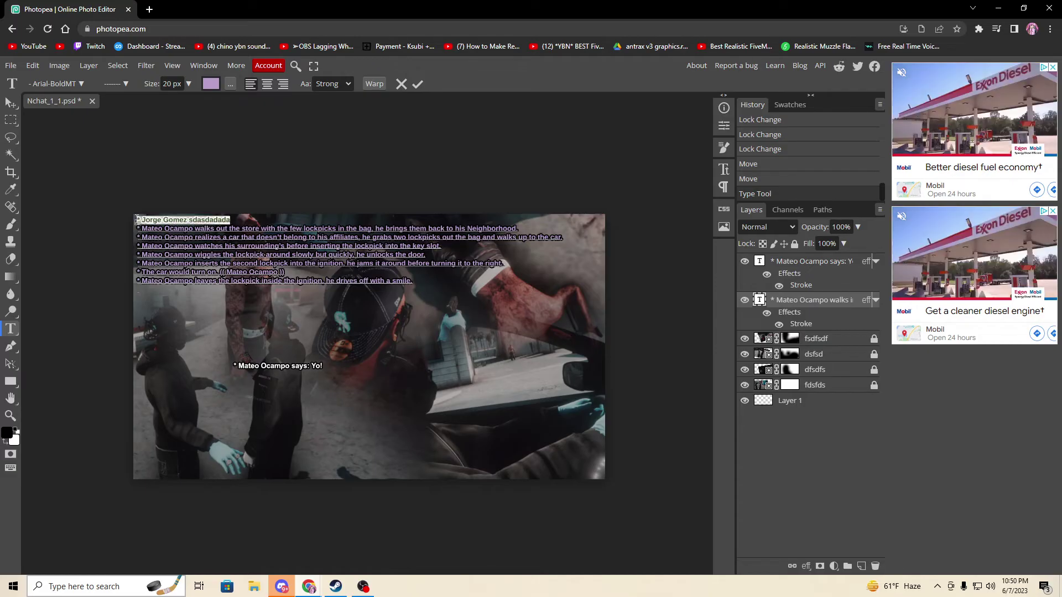
{"action": "left_click", "coordinate": [229, 220]}
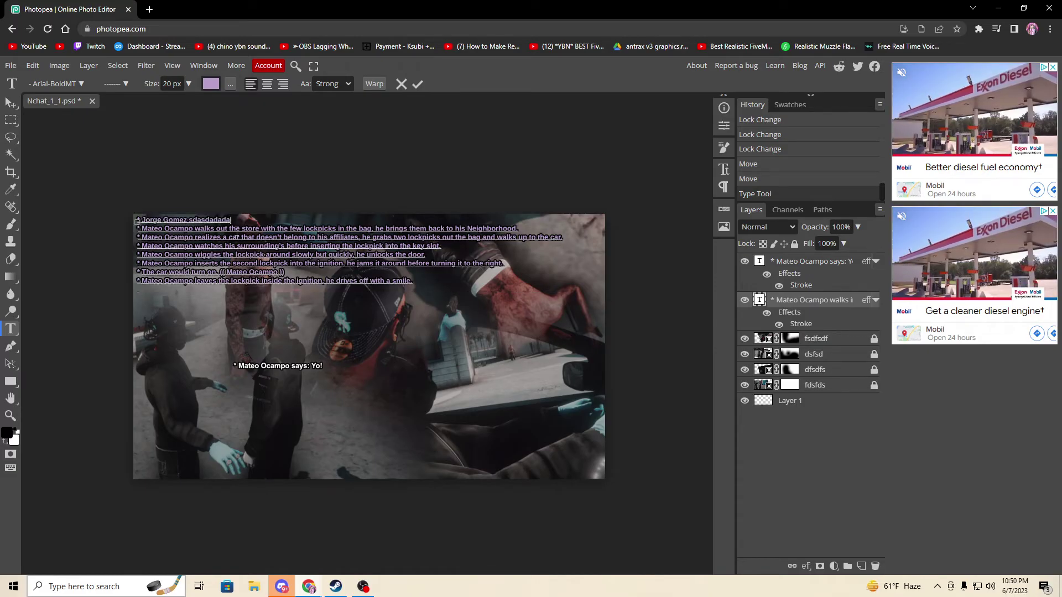
{"action": "key", "text": "Return"}
{"action": "key", "text": "ctrl+v"}
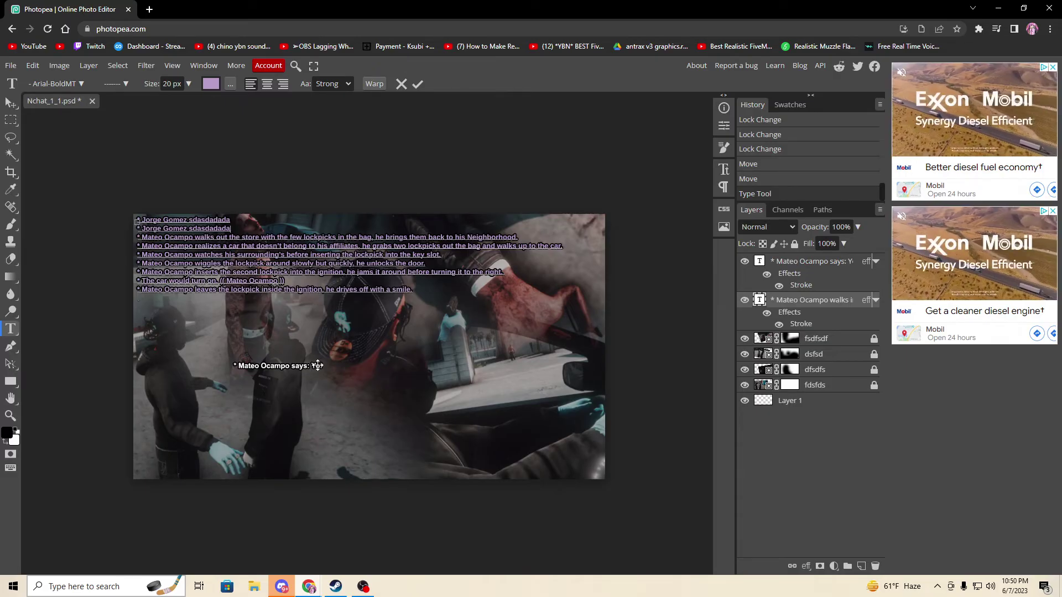
Paste the 'says: Yo!' line as the paragraph's third line and format it bold white
{"action": "left_click", "coordinate": [784, 265]}
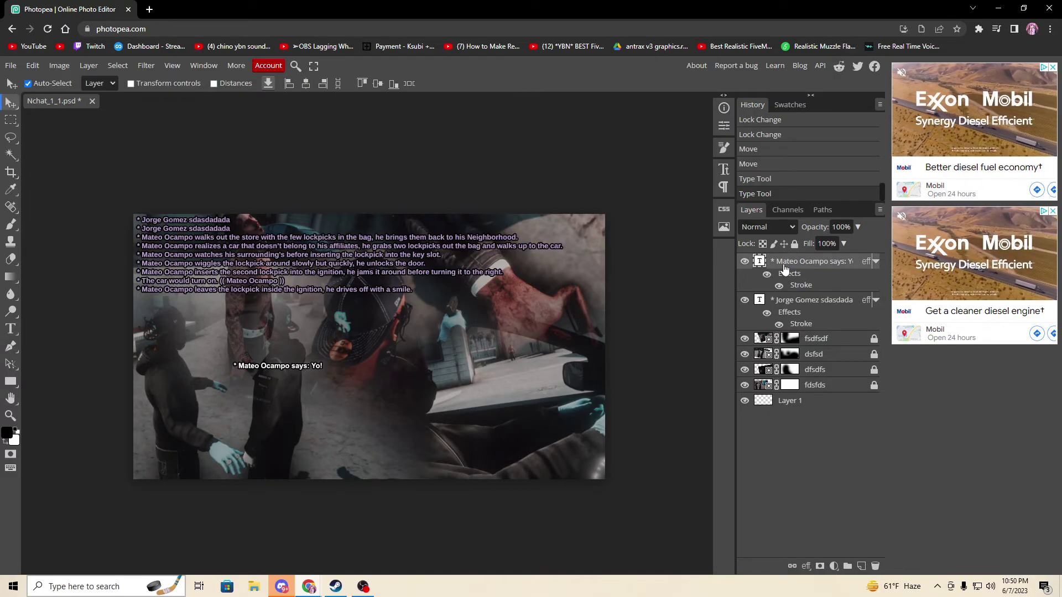
{"action": "double_click", "coordinate": [295, 368]}
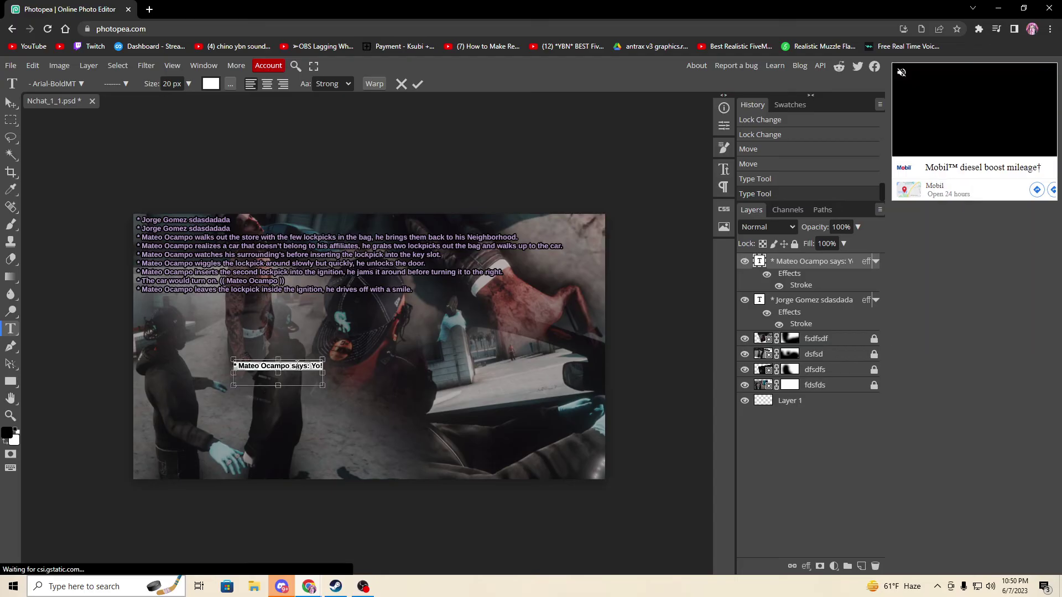
{"action": "left_click", "coordinate": [790, 302]}
{"action": "double_click", "coordinate": [228, 228]}
{"action": "left_click", "coordinate": [232, 228]}
{"action": "key", "text": "Return"}
{"action": "type", "text": "* Mateo Ocampo says: Yo!"}
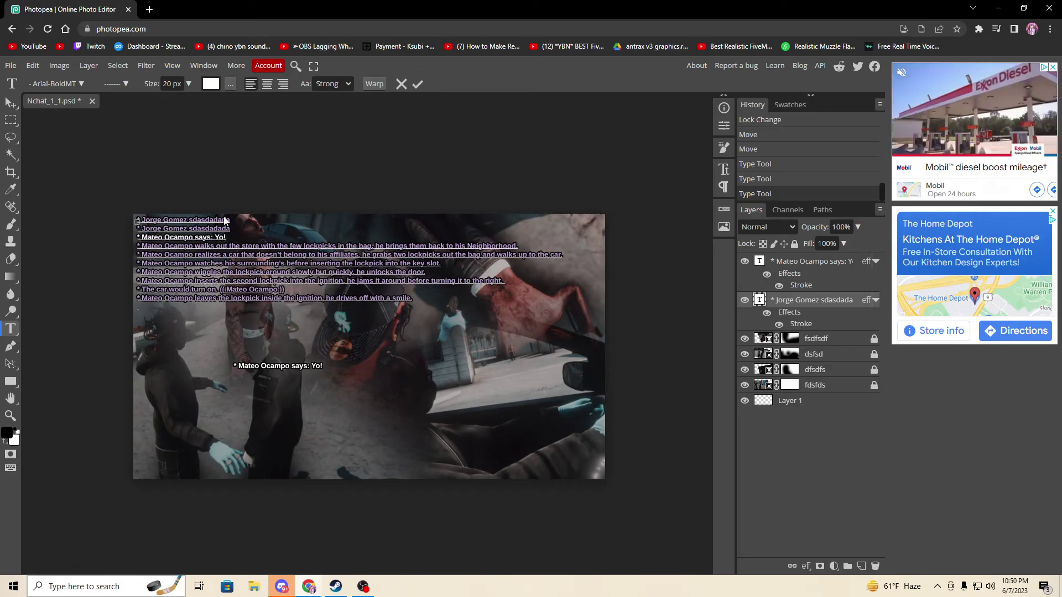
{"action": "left_click", "coordinate": [724, 170]}
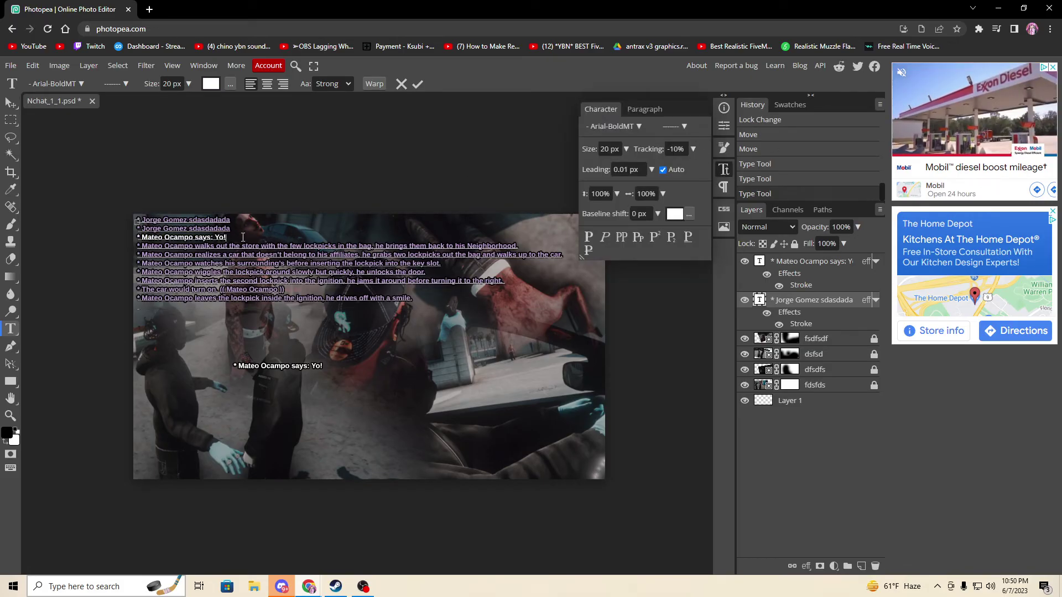
{"action": "left_click_drag", "start_coordinate": [239, 240], "coordinate": [138, 238]}
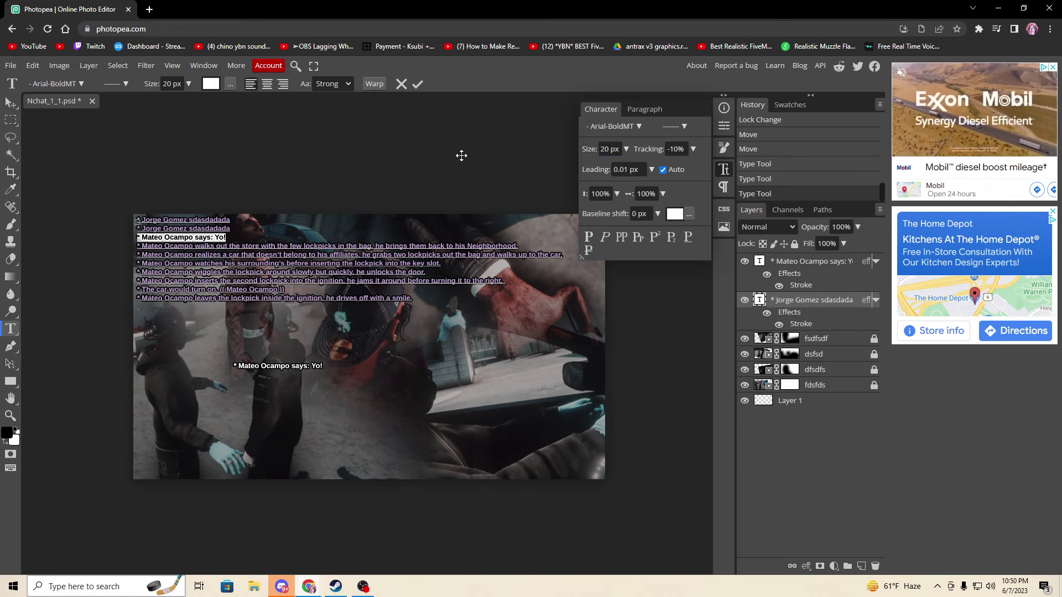
{"action": "left_click", "coordinate": [788, 264]}
Move the chat-log block to the image's bottom-left corner
{"action": "key", "text": "v"}
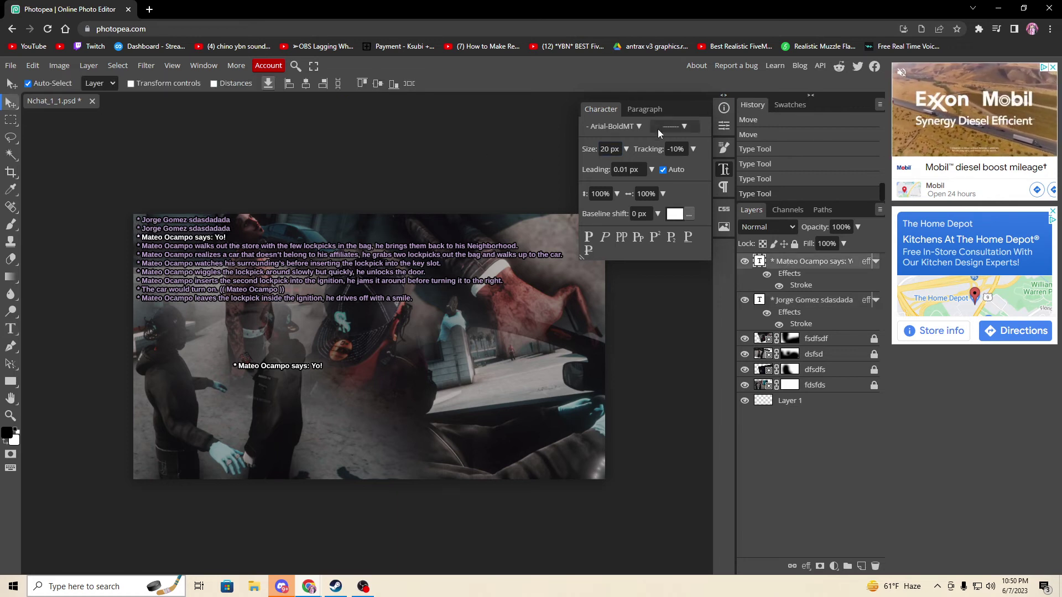
{"action": "left_click", "coordinate": [726, 171]}
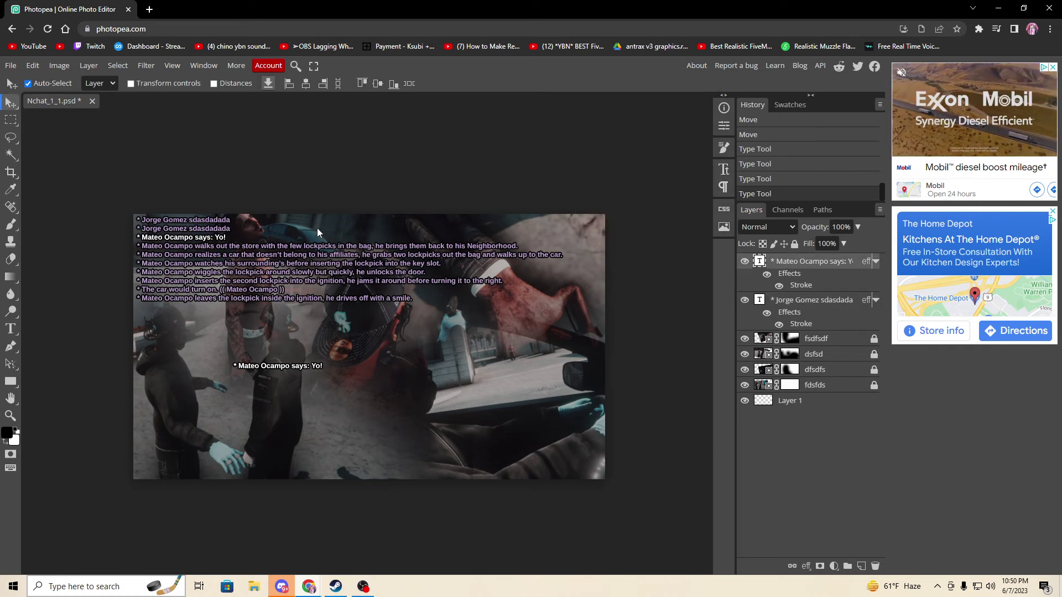
{"action": "left_click", "coordinate": [745, 300]}
{"action": "left_click", "coordinate": [744, 300]}
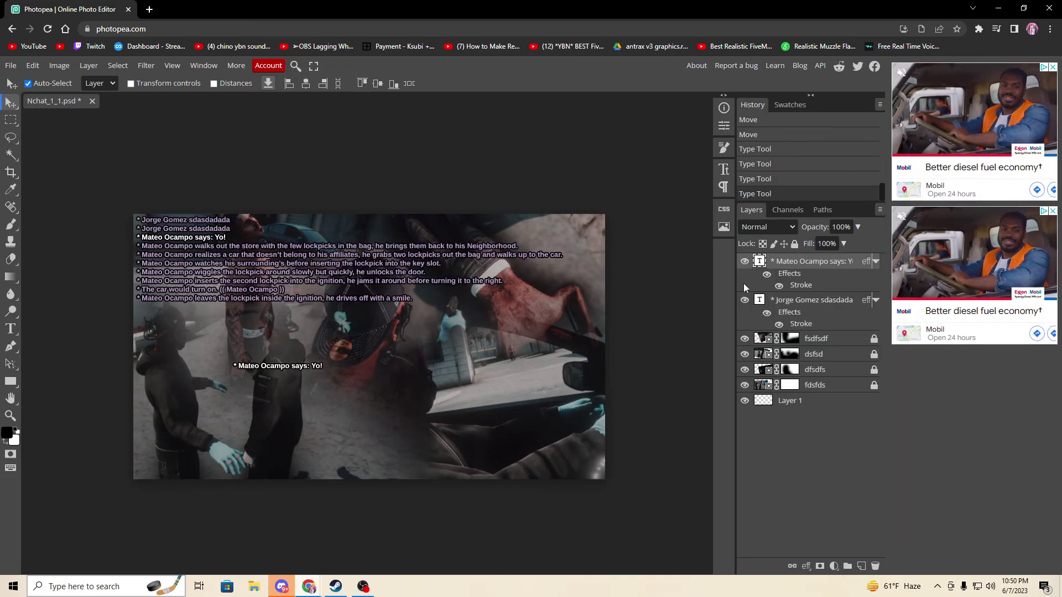
{"action": "left_click_drag", "start_coordinate": [364, 238], "coordinate": [324, 430]}
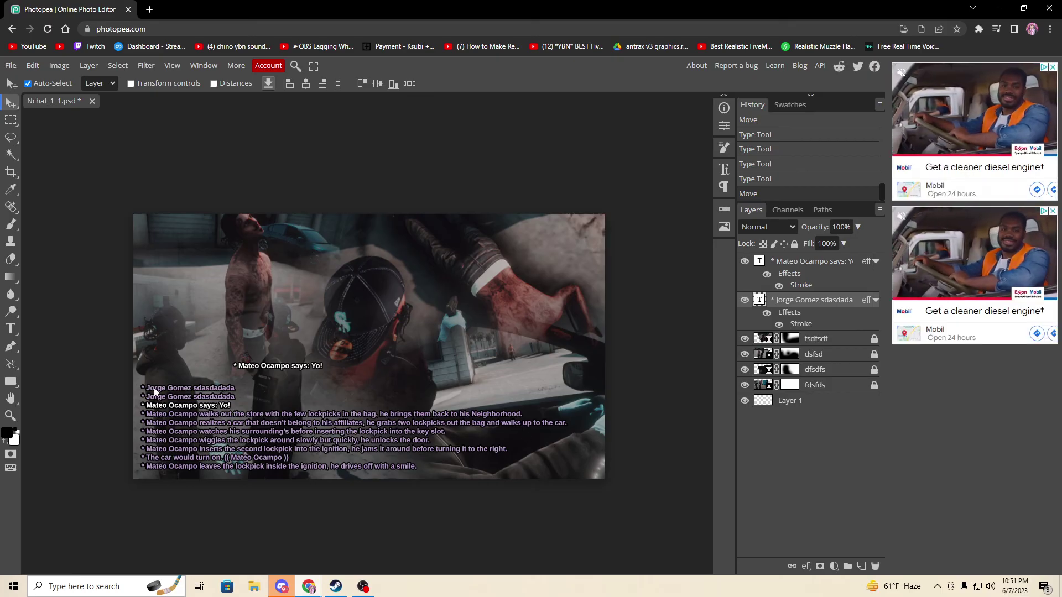
Hide both the chat-log paragraph and 'says: Yo!' text layers
{"action": "left_click", "coordinate": [744, 300]}
{"action": "left_click", "coordinate": [744, 261]}
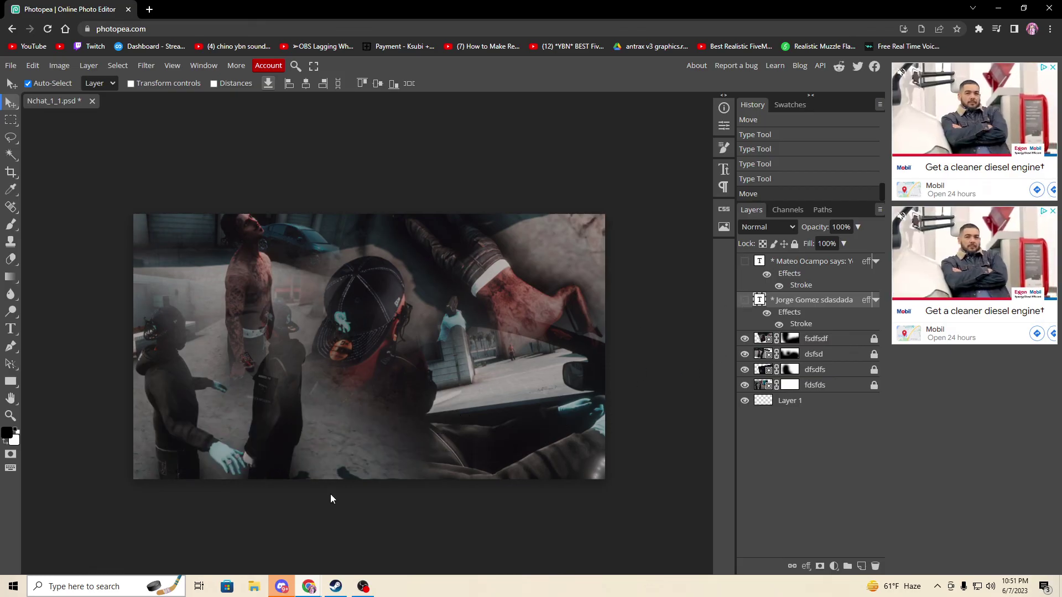
{"action": "left_click", "coordinate": [282, 587]}
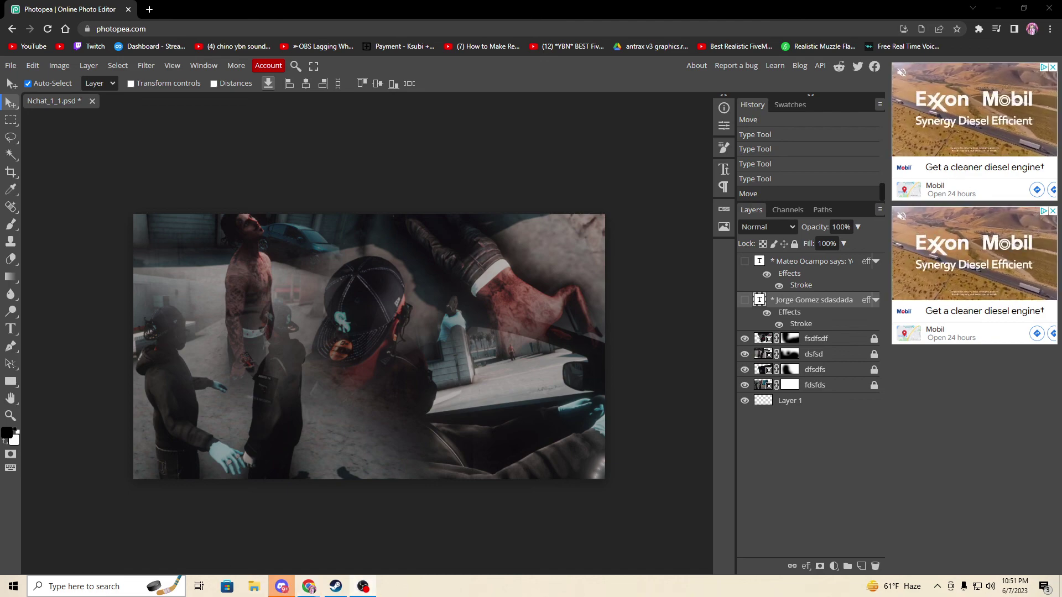